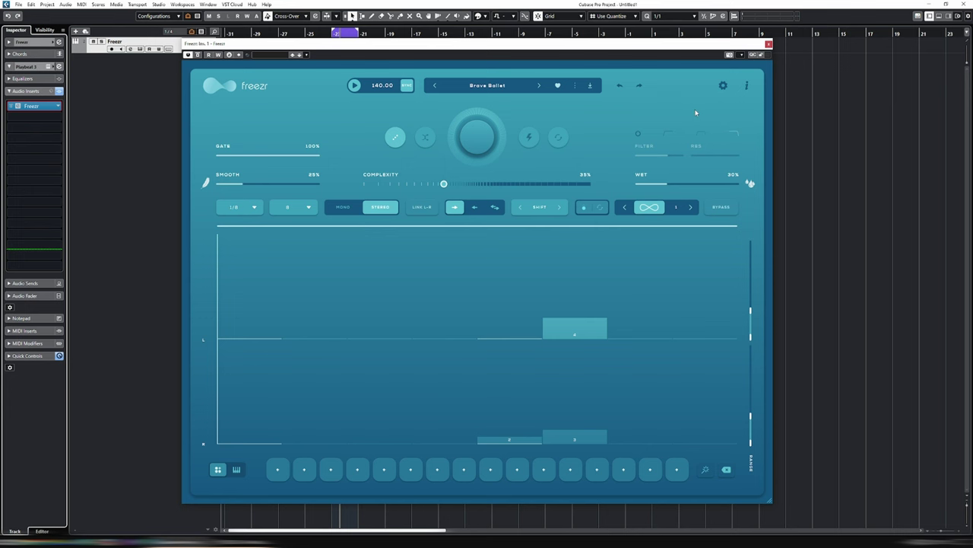
- Open the Freezr track's Playbeat 3 instrument and place its window beside the Freezr plugin window
drag(311, 59, 422, 62)
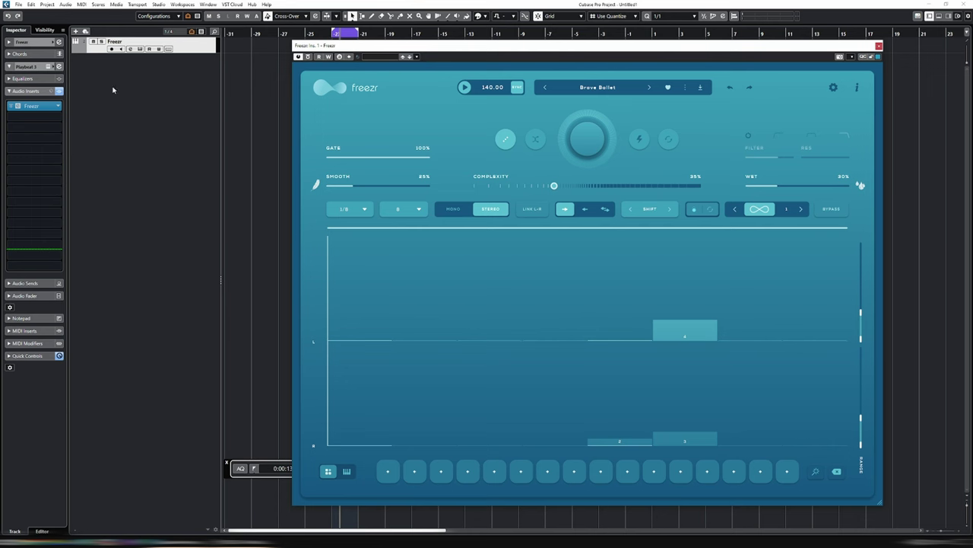
click(8, 43)
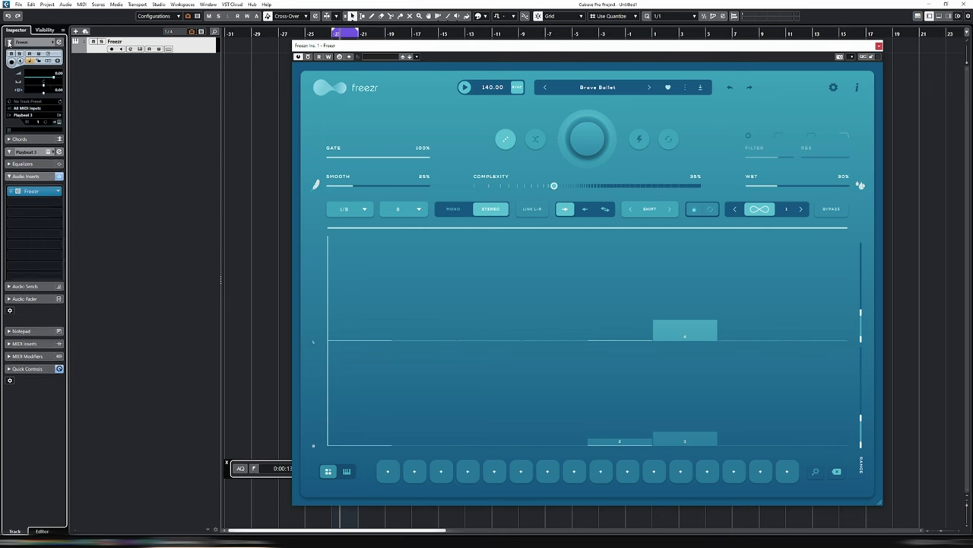
click(54, 128)
drag(281, 97, 254, 69)
click(423, 55)
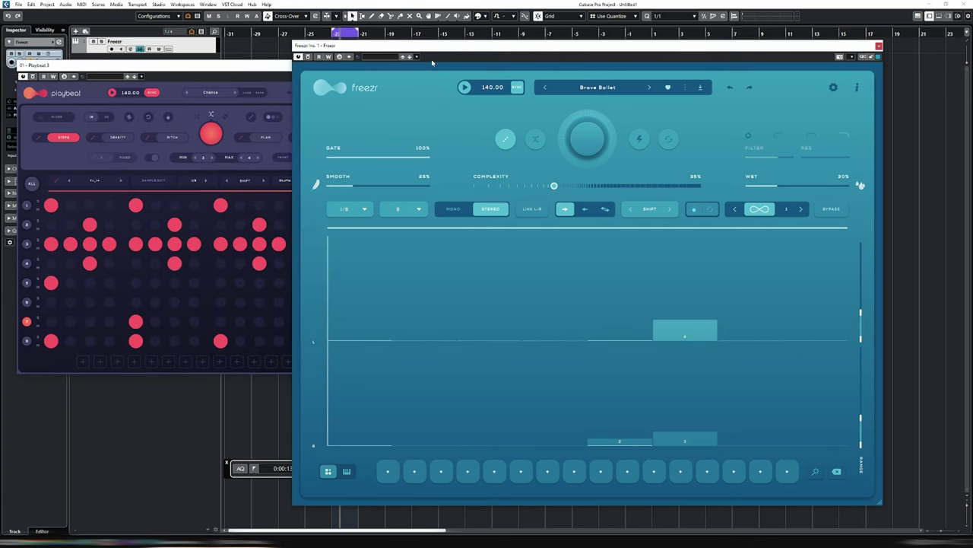
- Arrange the two plugin windows so the Playbeat 3 step grid remains partly visible behind Freezr
drag(423, 55, 457, 67)
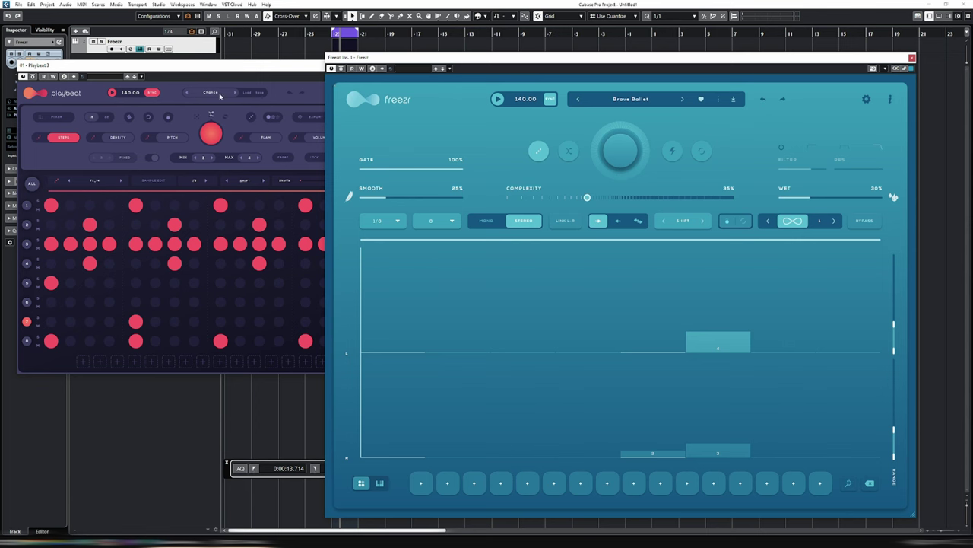
drag(202, 69, 252, 72)
click(470, 63)
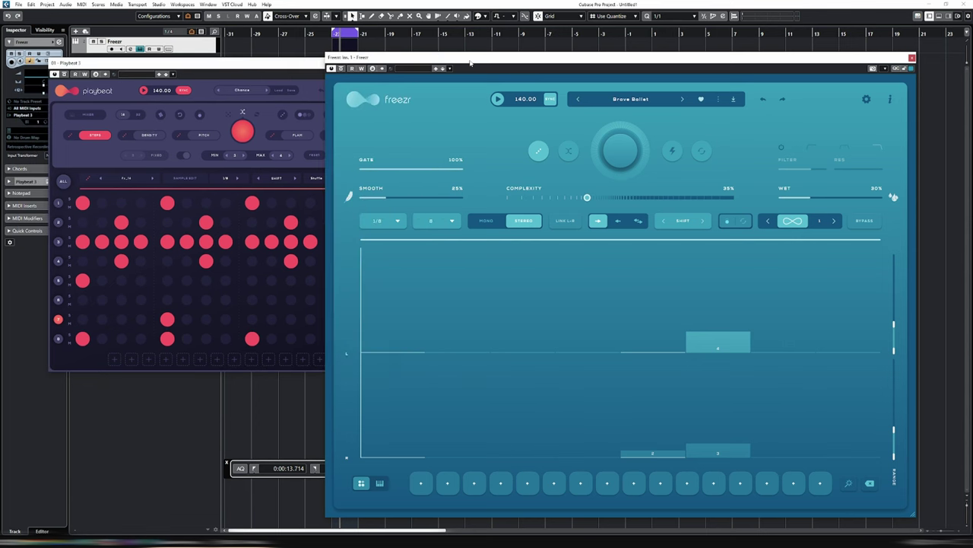
click(314, 76)
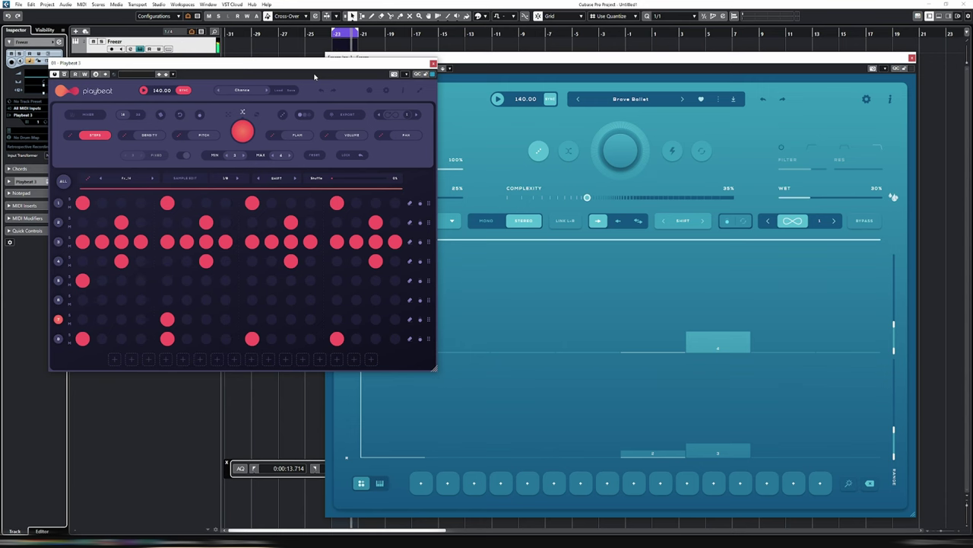
drag(327, 58, 292, 41)
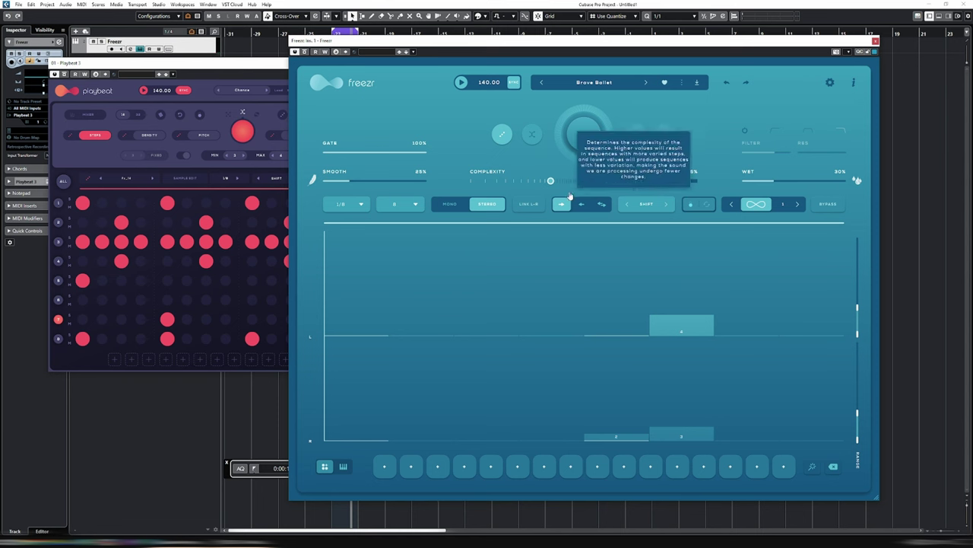
- Play the beat through successive Freezr presets up to Delay Swift and raise that preset's wet level to 100%
key(space)
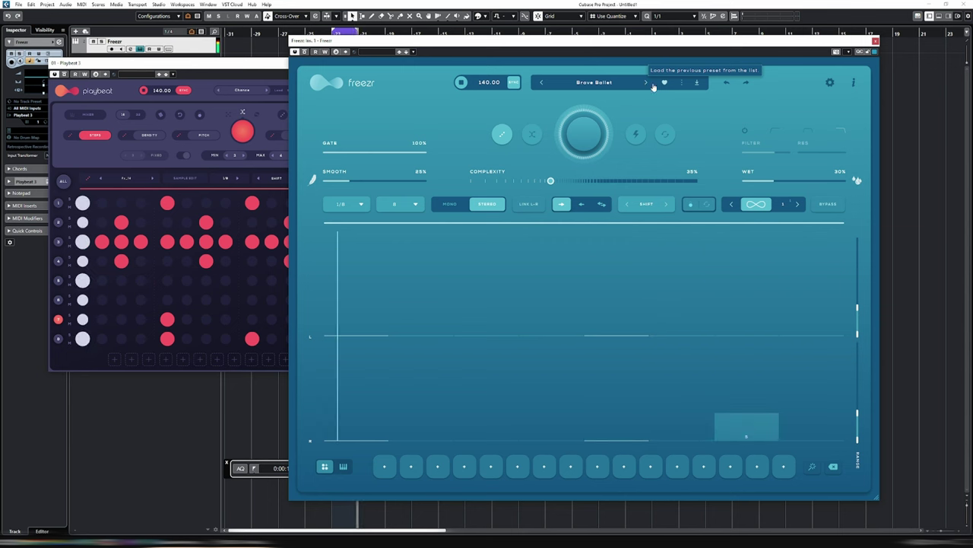
click(644, 83)
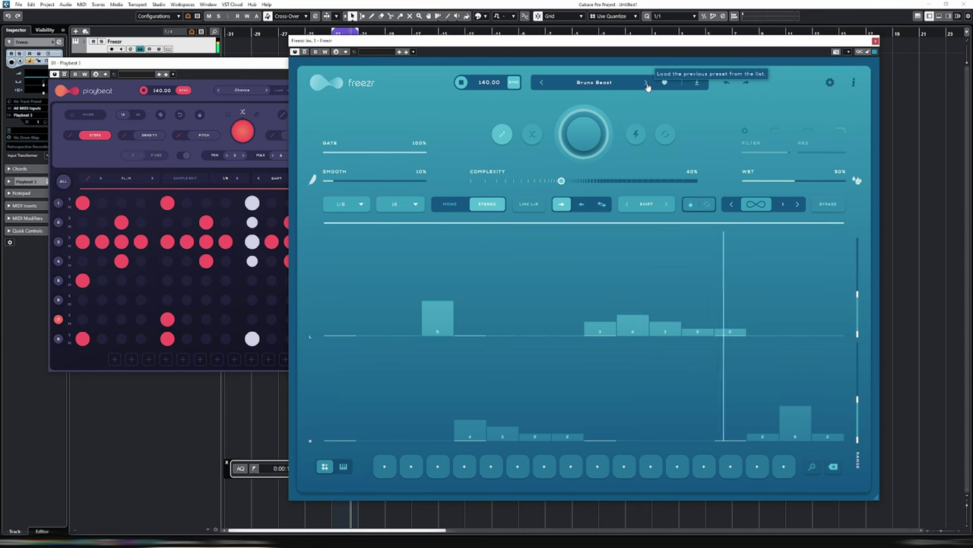
click(645, 83)
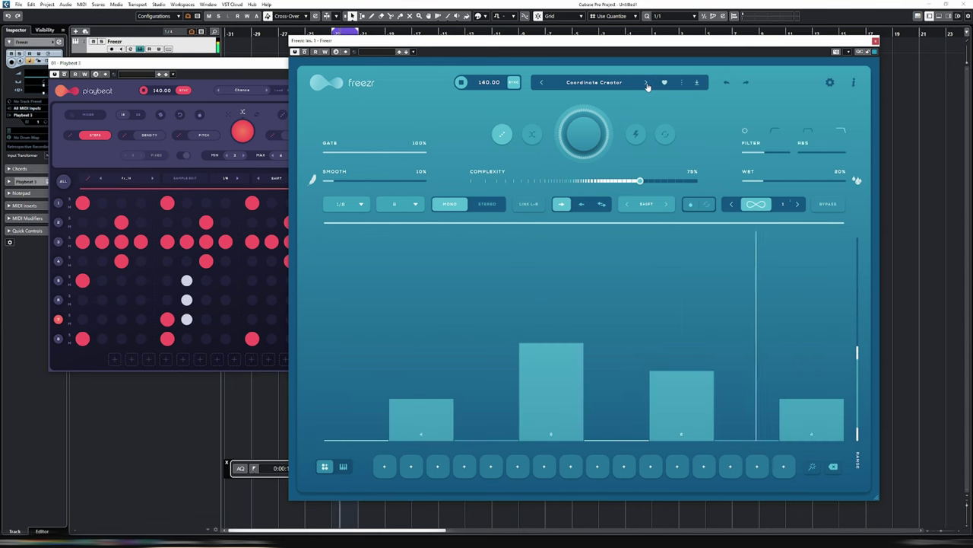
click(646, 82)
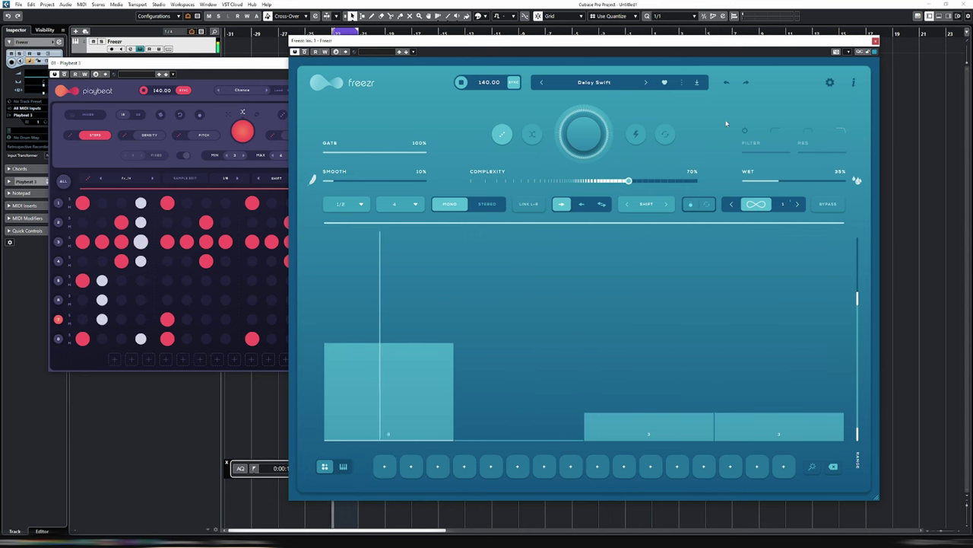
drag(778, 184, 853, 182)
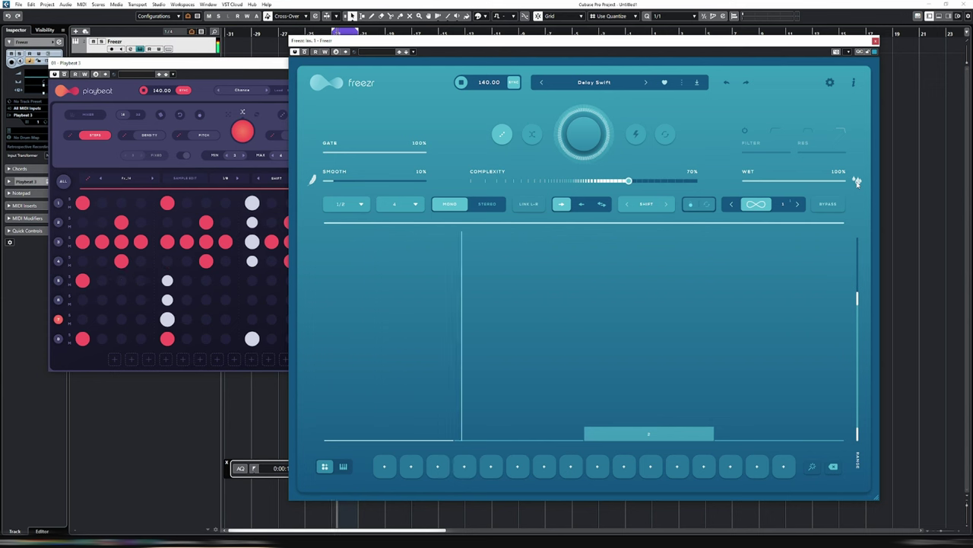
- Advance through the Freezr presets to Dynamic Flame and stop playback
click(644, 84)
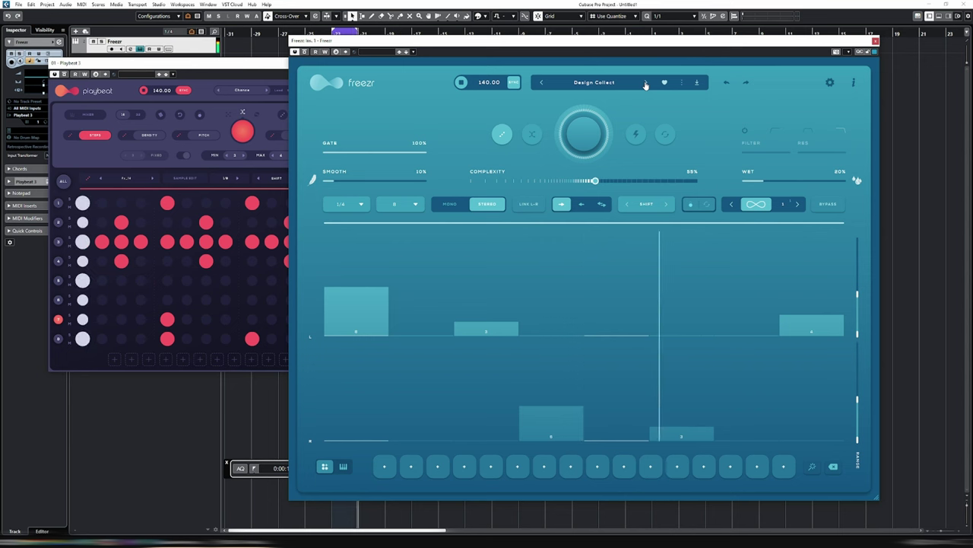
click(645, 83)
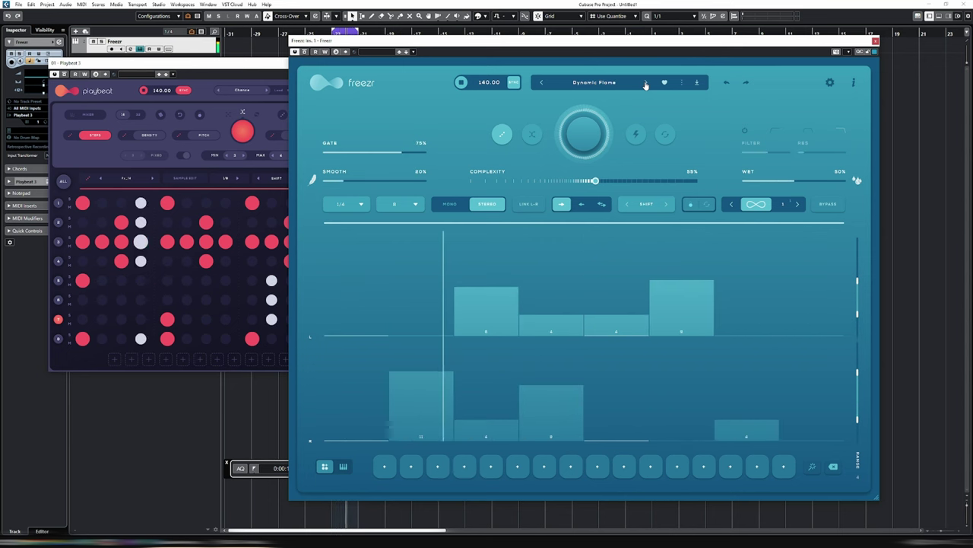
key(space)
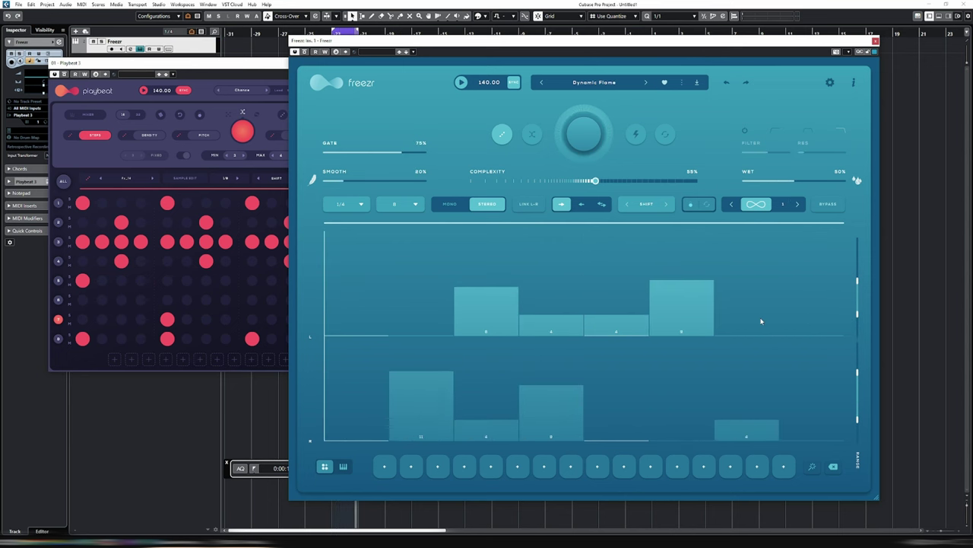
- Audition the Dynamic Flame sequence with infinity mode generating new patterns as it loops
click(761, 205)
key(space)
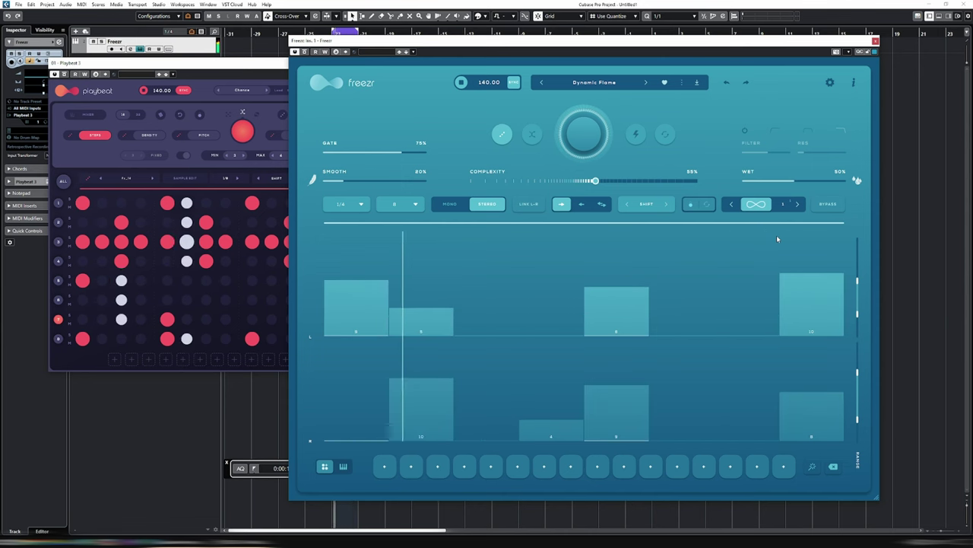
key(space)
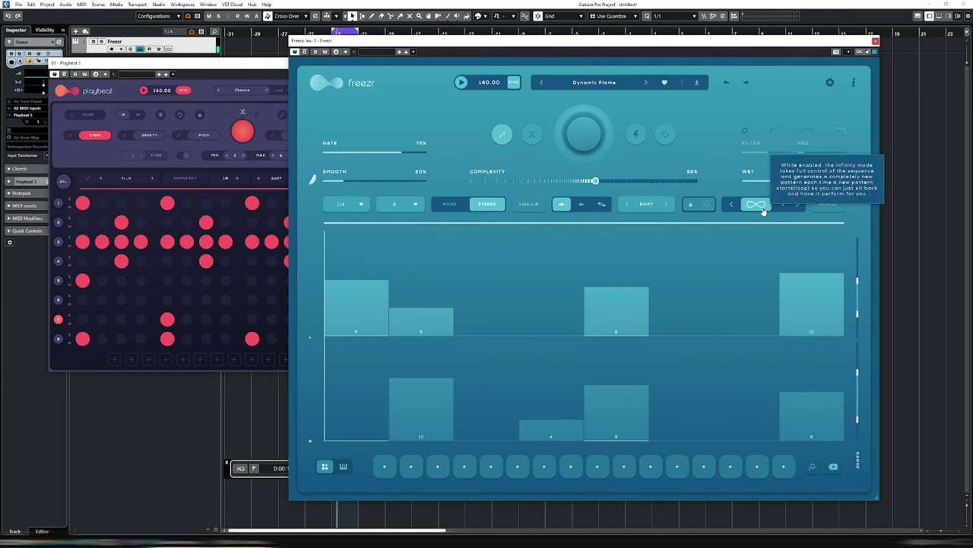
key(space)
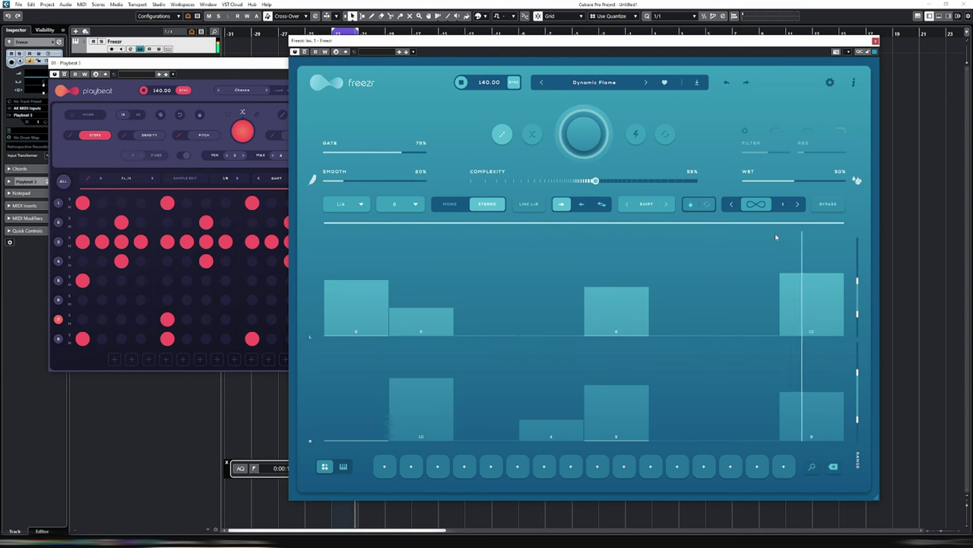
key(space)
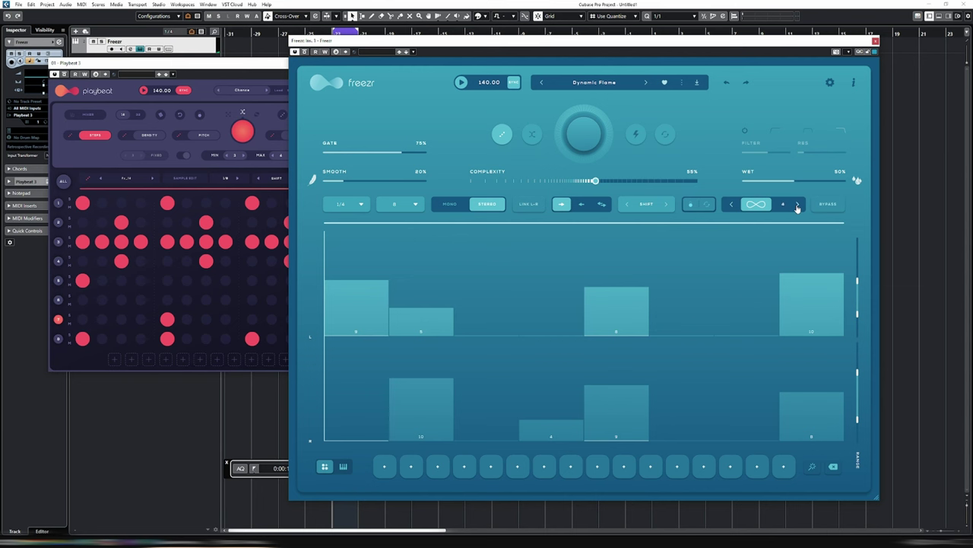
- Audition infinity mode with its loop count at 4 and at a lower value, and return the count to 1
key(space)
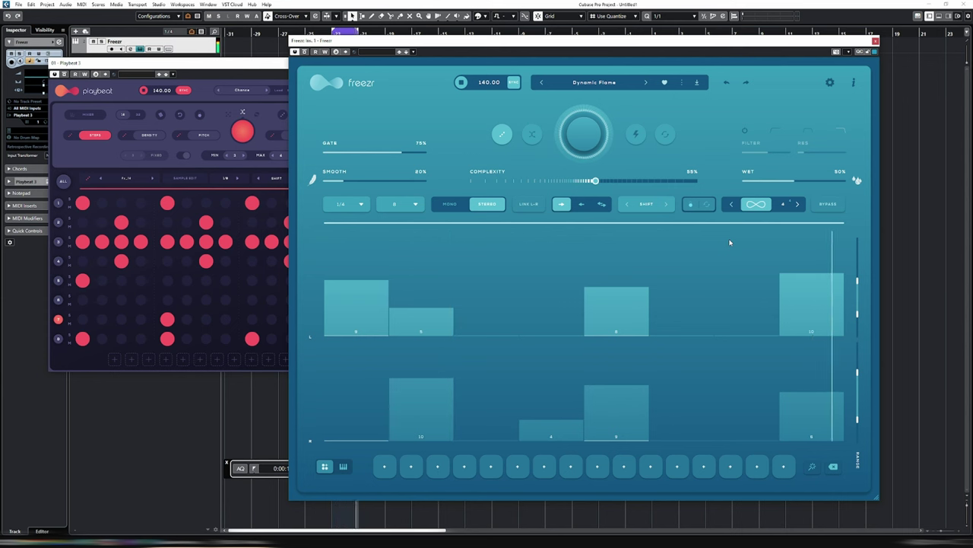
key(space)
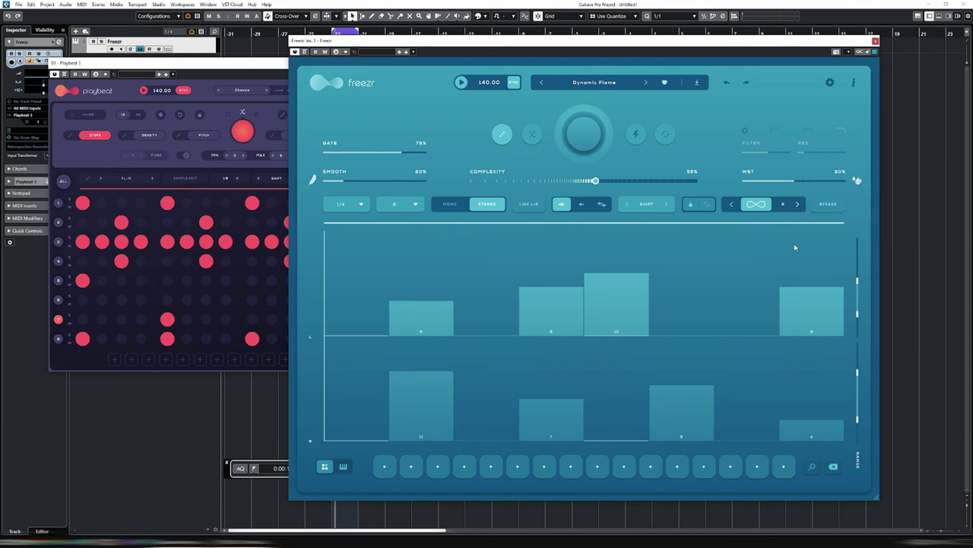
key(space)
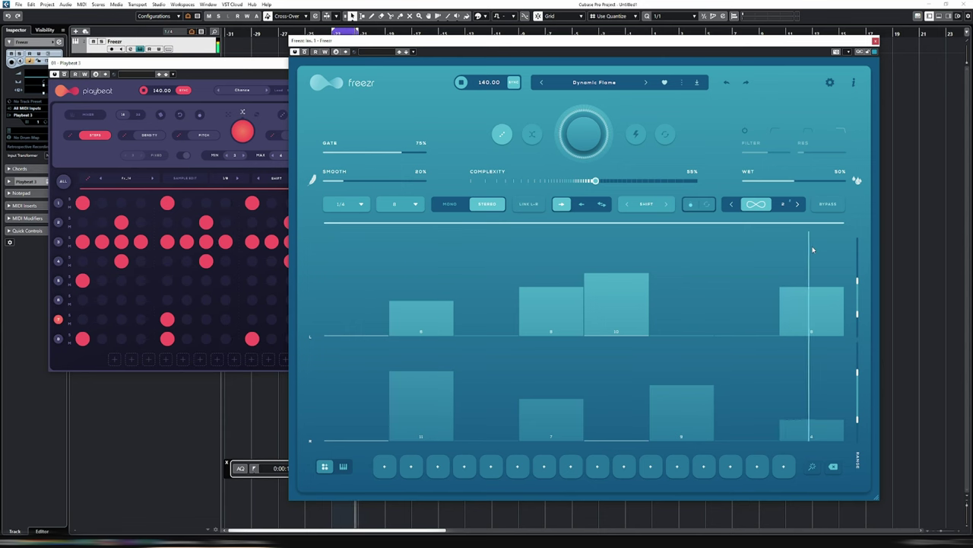
key(space)
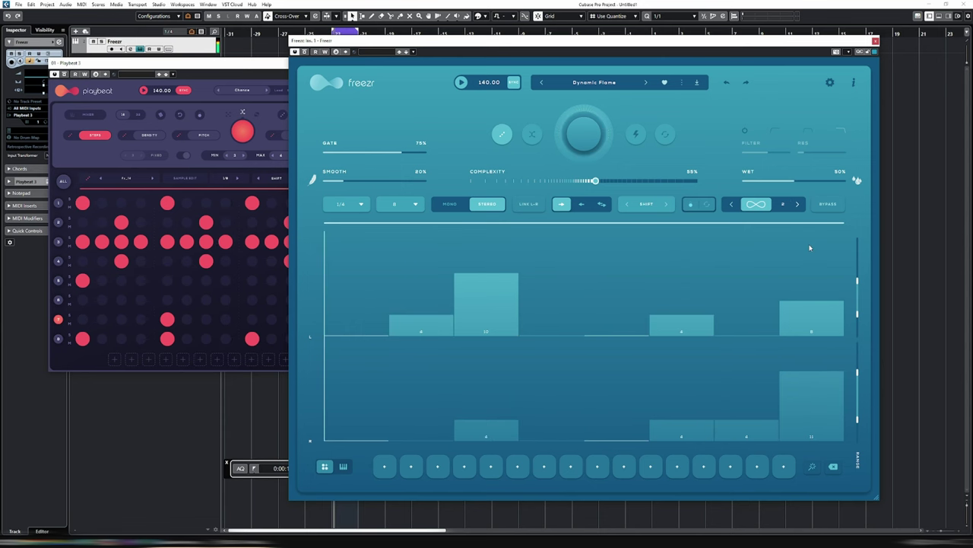
click(732, 205)
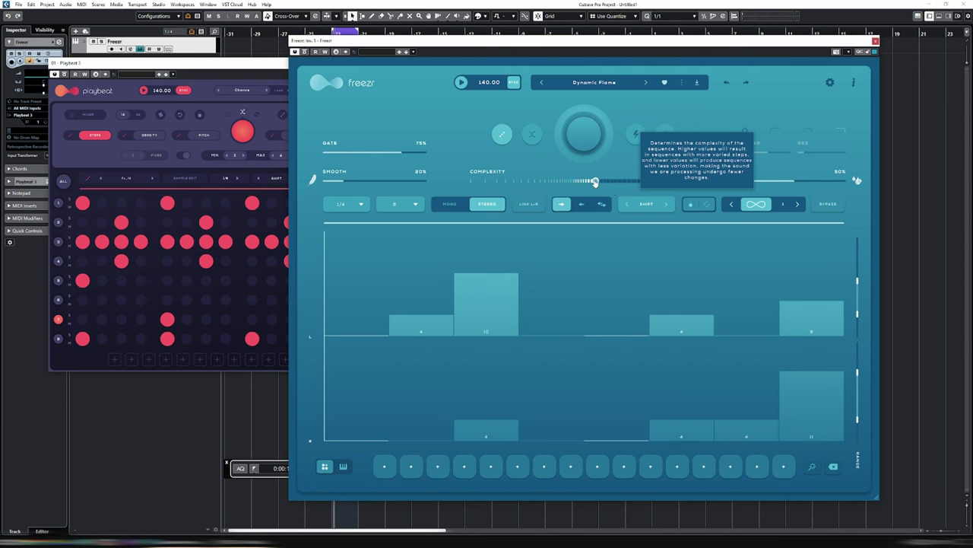
- Play the sequence with complexity set to 8% and raise complexity to 100% during playback
drag(596, 180, 489, 184)
key(space)
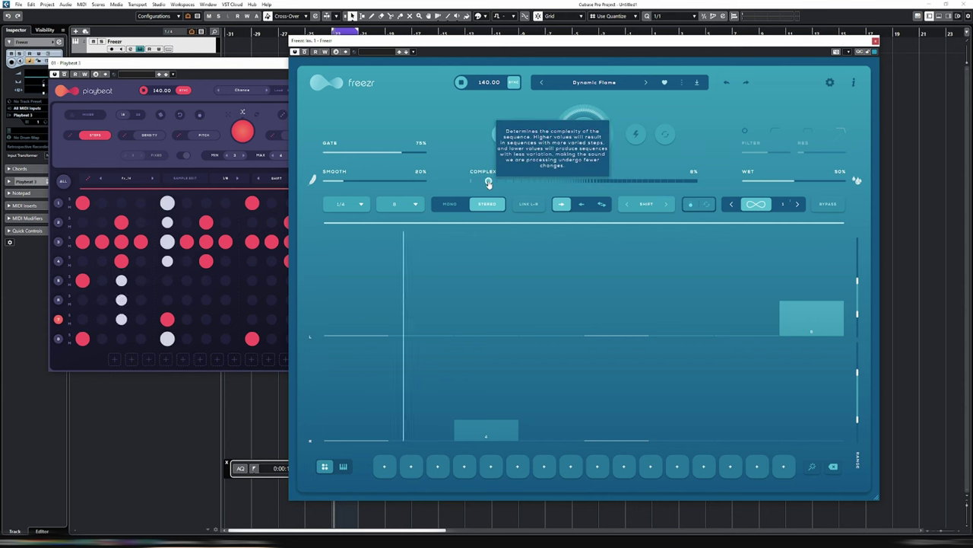
drag(489, 183, 692, 187)
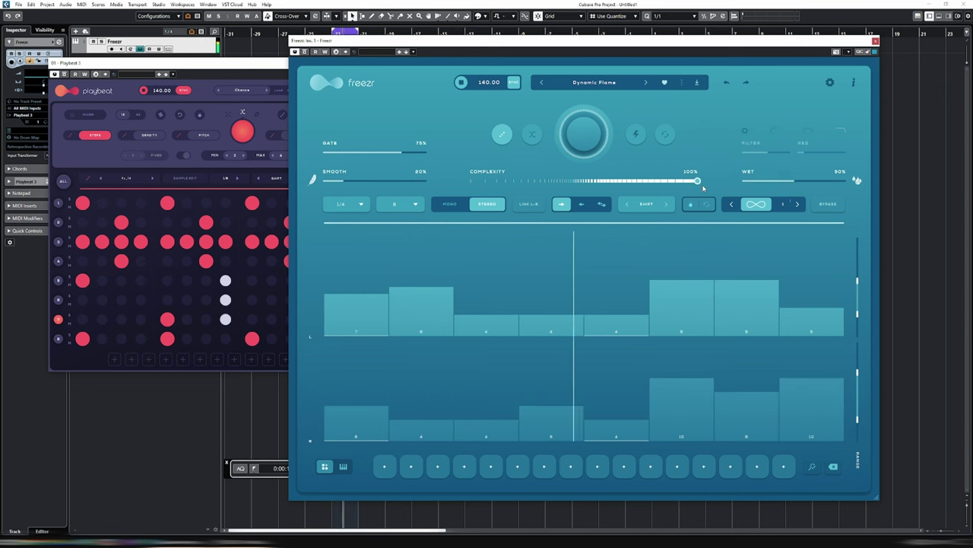
key(space)
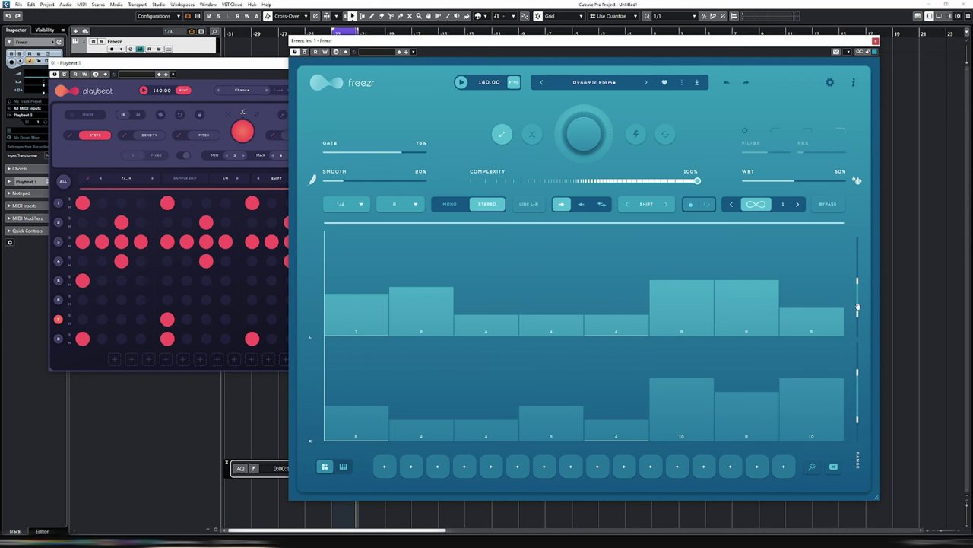
- Widen the left and right random ranges to their full span, trying a lower right-channel maximum during playback
drag(858, 313, 858, 319)
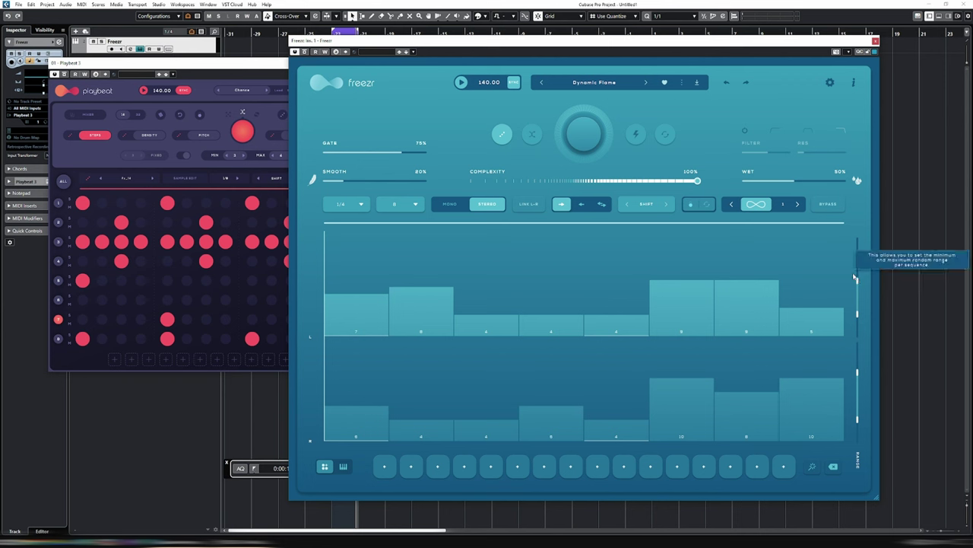
drag(857, 280, 856, 231)
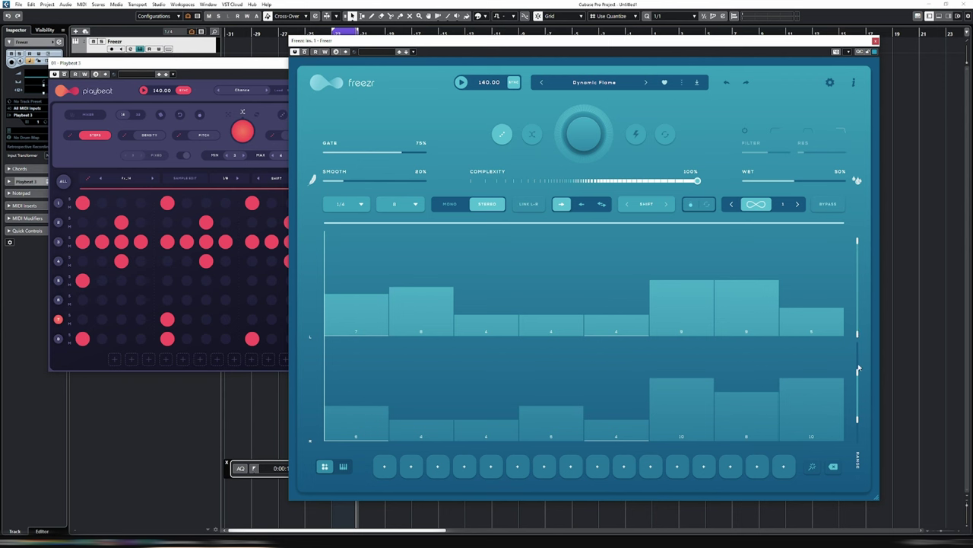
drag(858, 417, 857, 434)
key(space)
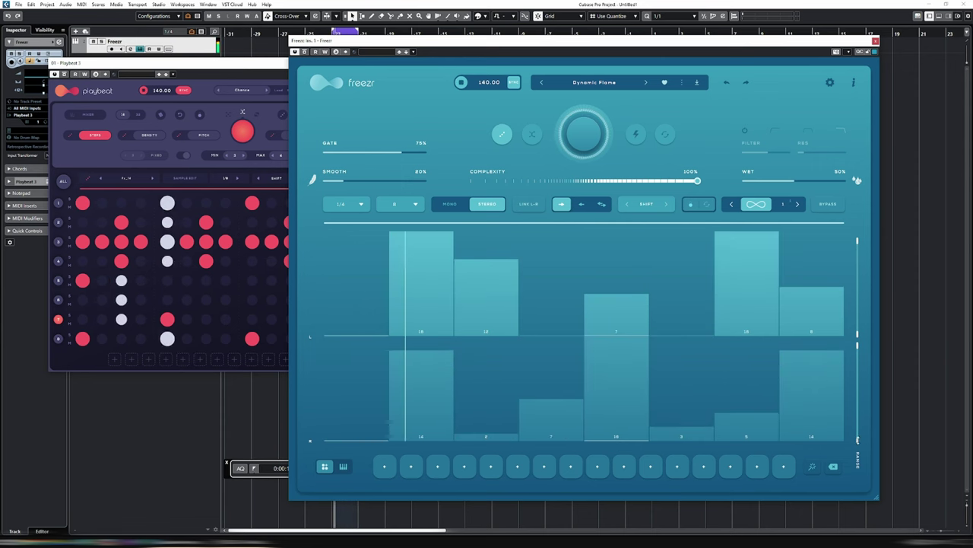
drag(858, 434, 864, 365)
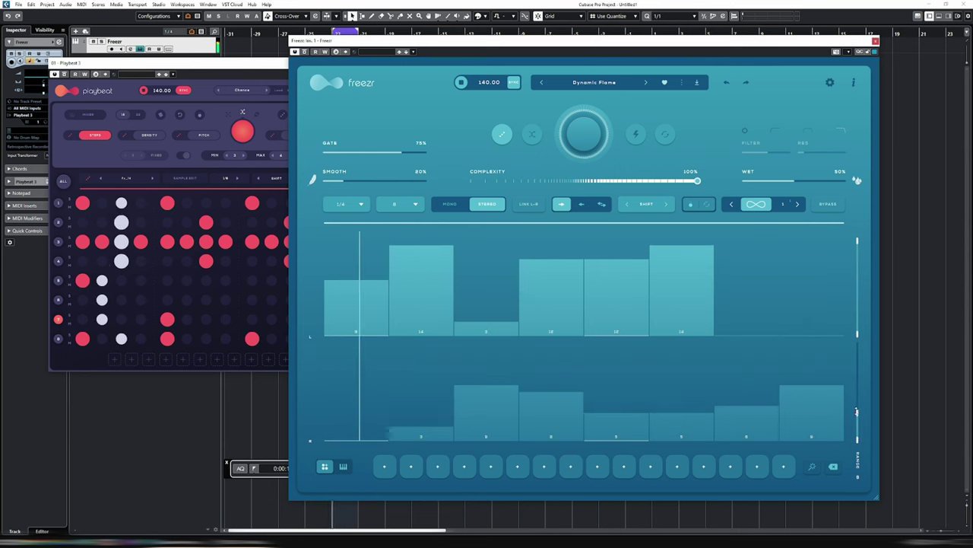
mouse_move(857, 403)
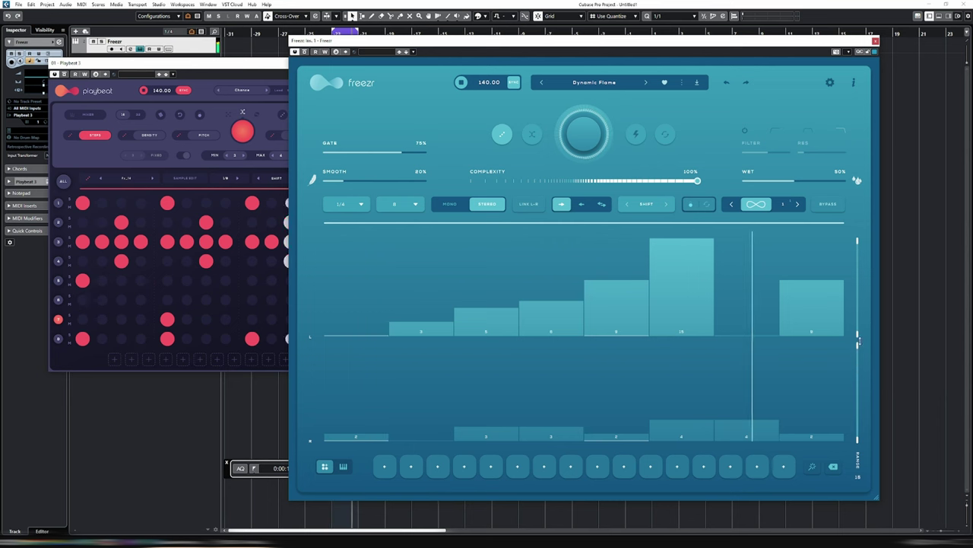
- Lower the complexity to 54%, switch the sequence from stereo to mono, and play it
drag(705, 176, 596, 182)
key(space)
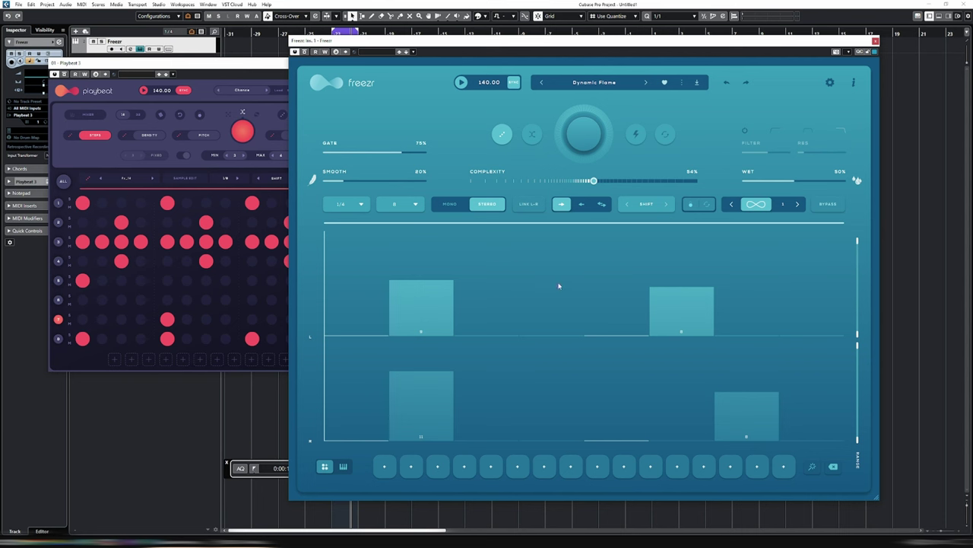
click(451, 204)
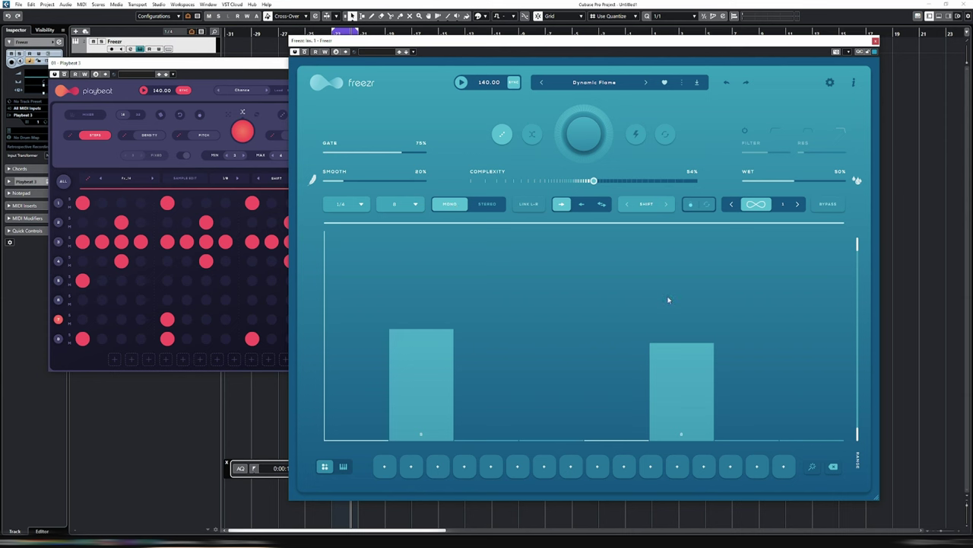
key(space)
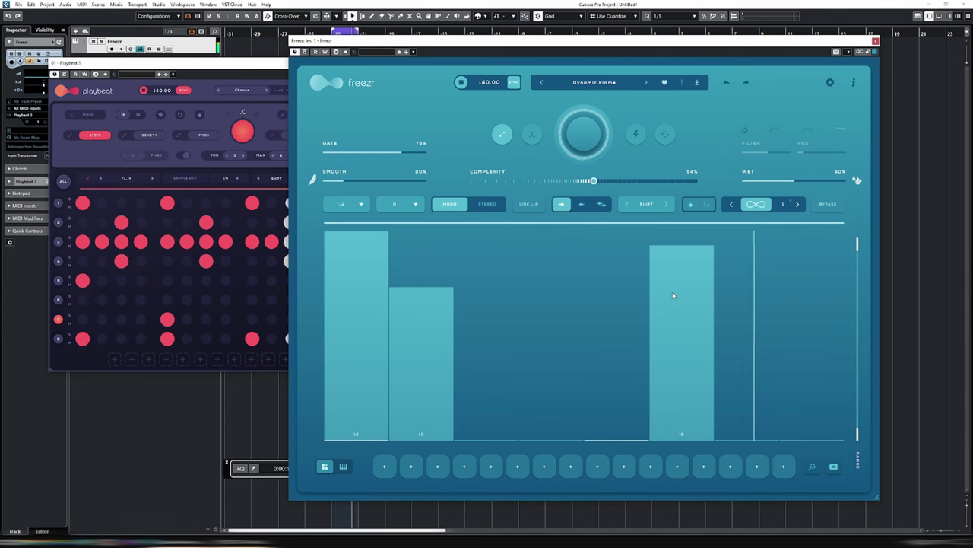
- Stop playback, switch the sequence from mono to stereo, and audition the separate left and right patterns
key(space)
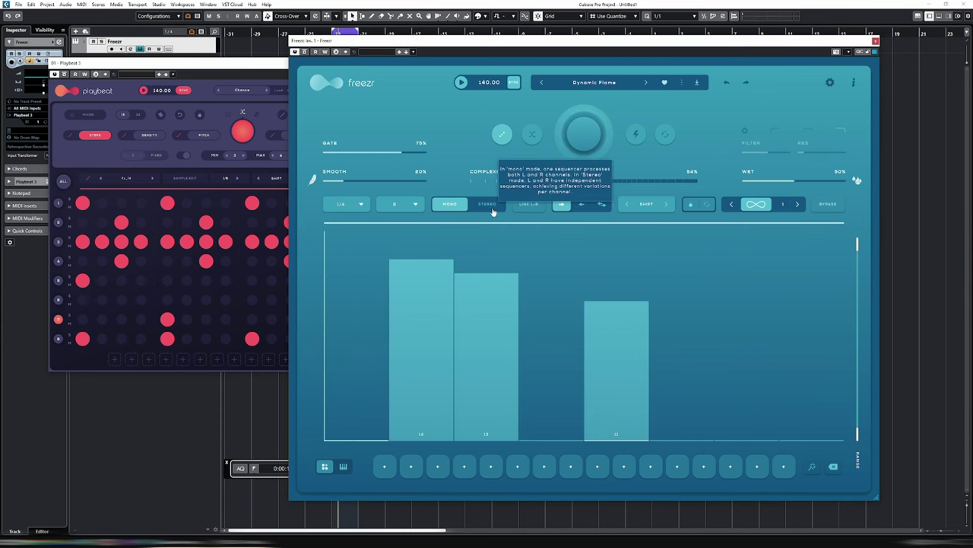
click(491, 207)
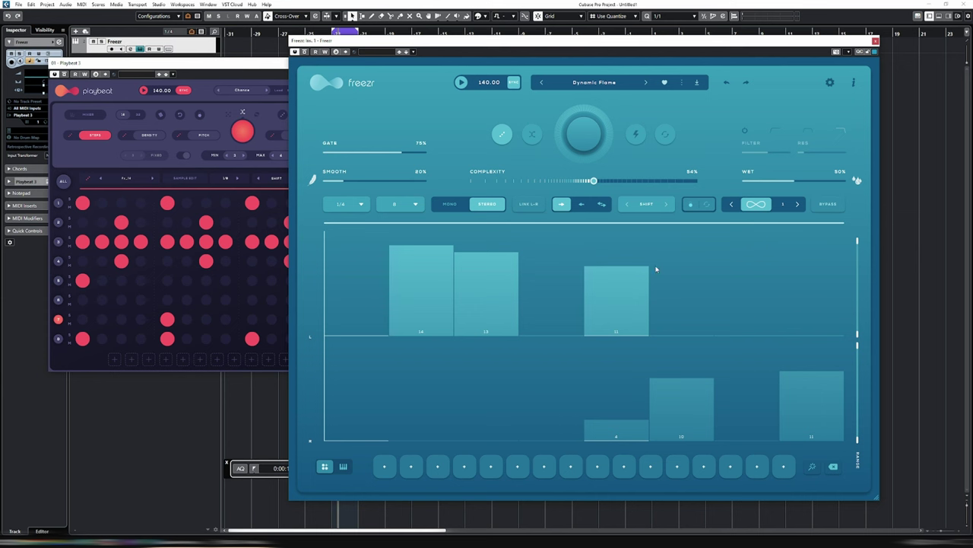
key(space)
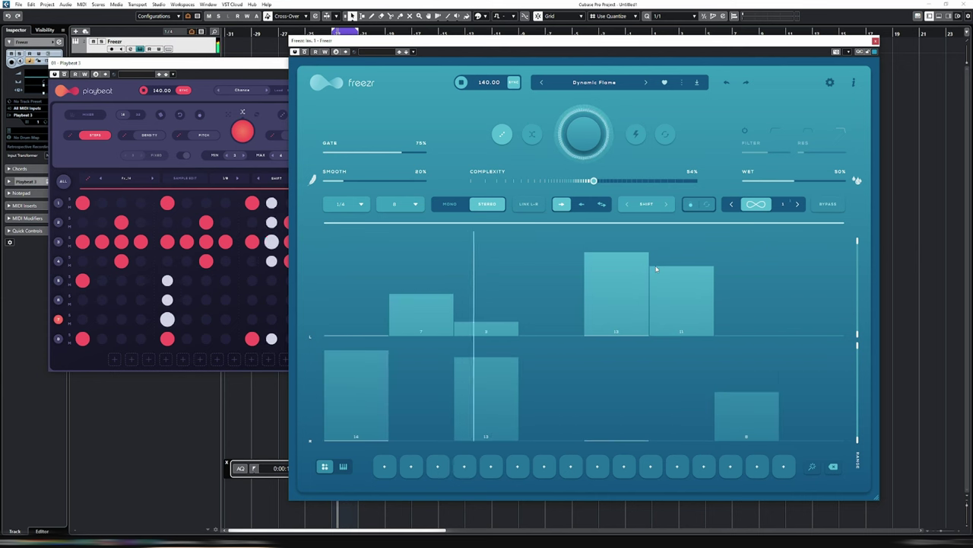
key(space)
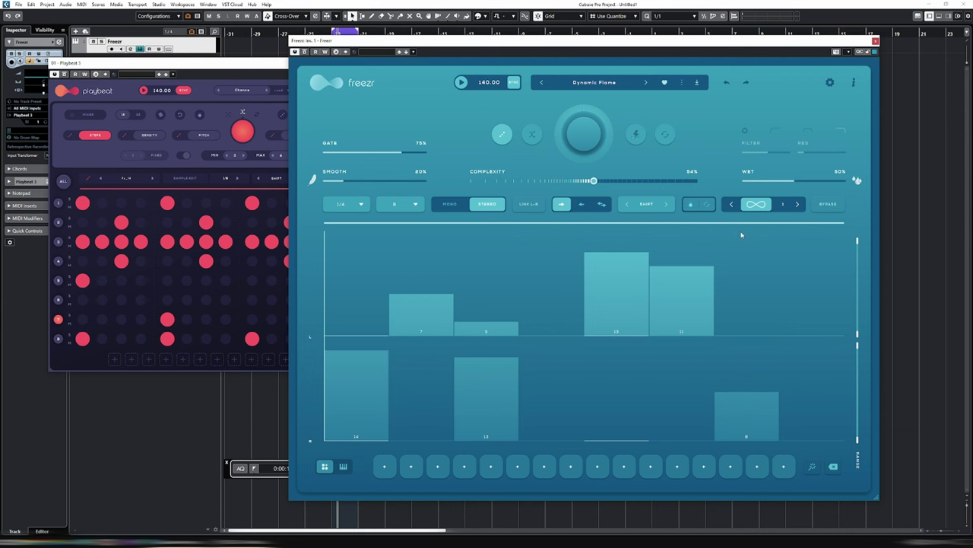
- Turn infinity mode off, play the fixed stereo pattern, clear all its steps, and play the empty sequence
click(757, 205)
key(space)
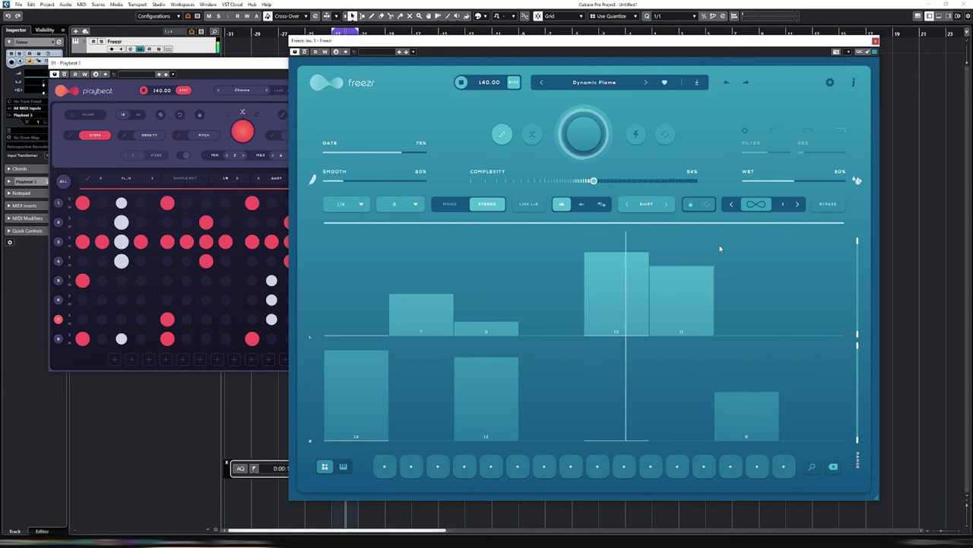
key(space)
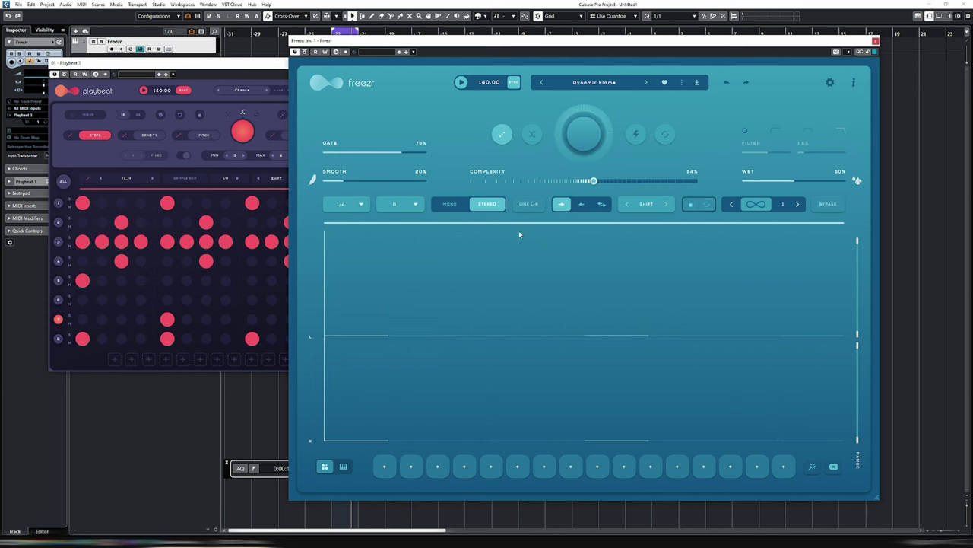
key(space)
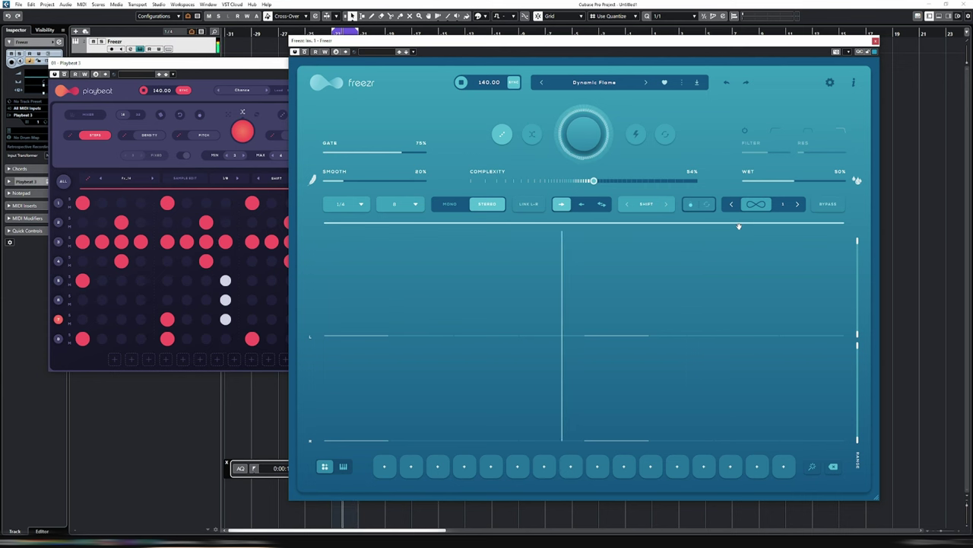
key(space)
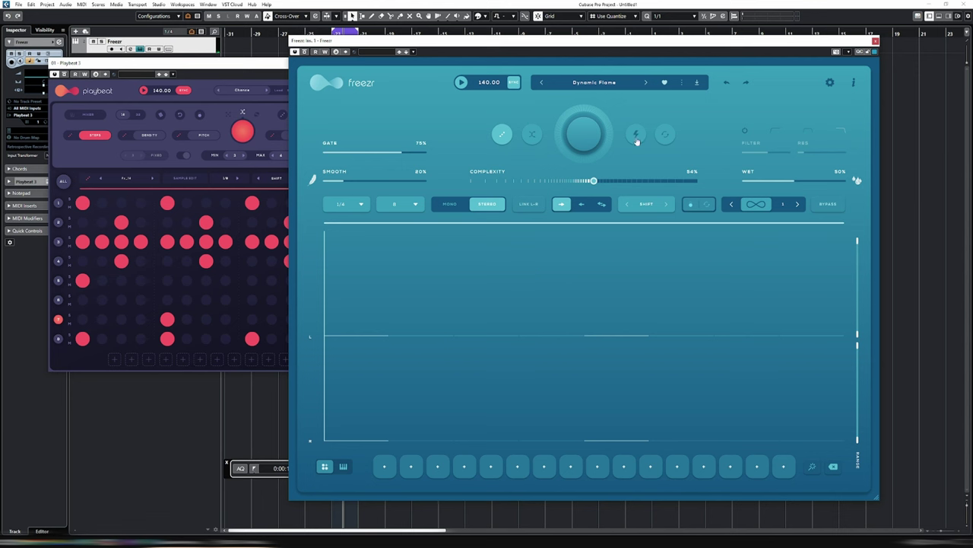
- Play the empty sequence and switch the temporary random variation on and back off during playback
key(space)
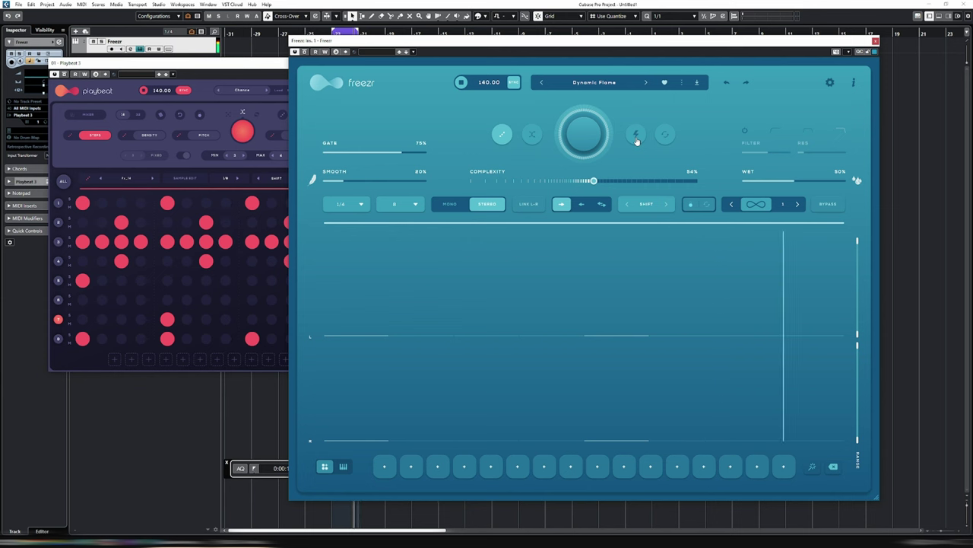
click(637, 135)
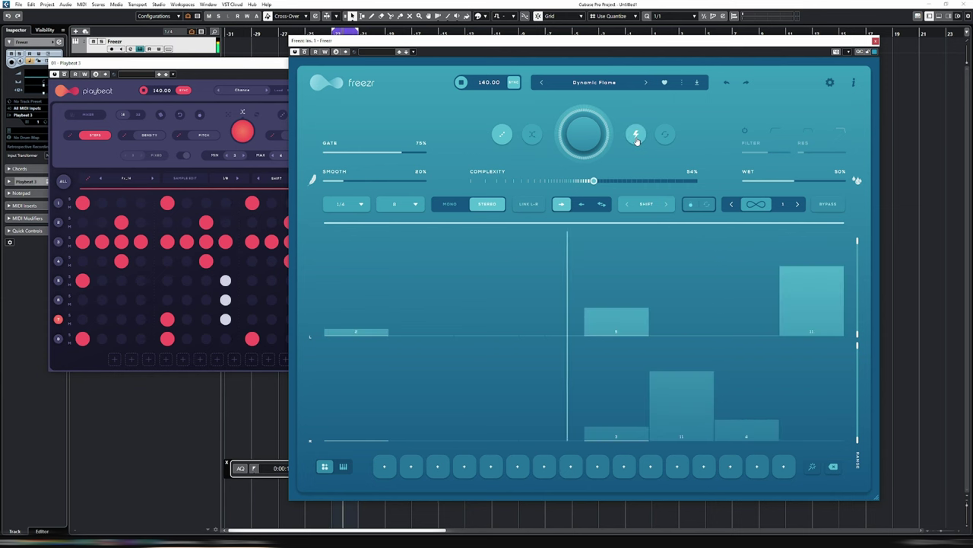
click(636, 136)
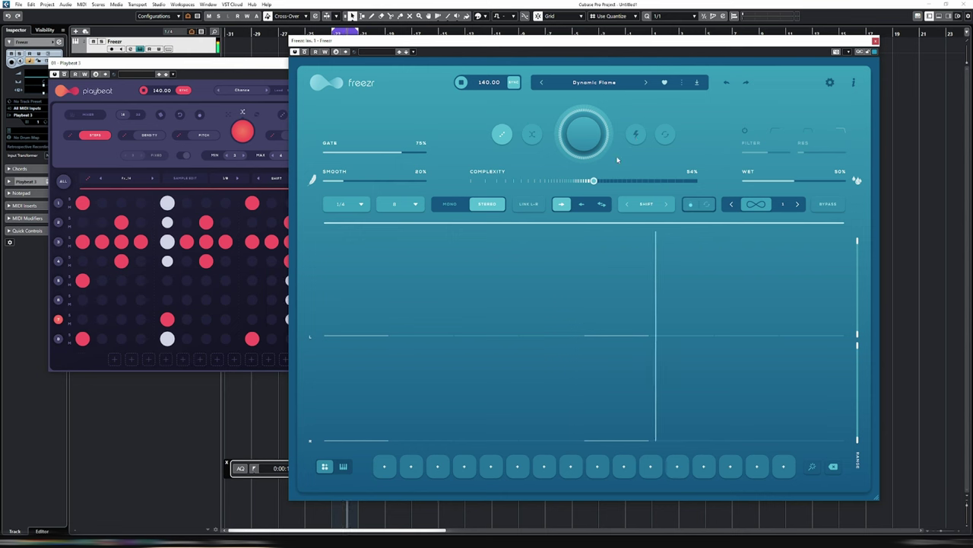
- Raise complexity to 100% and toggle the temporary random variation on and off twice before stopping playback
drag(593, 180, 703, 181)
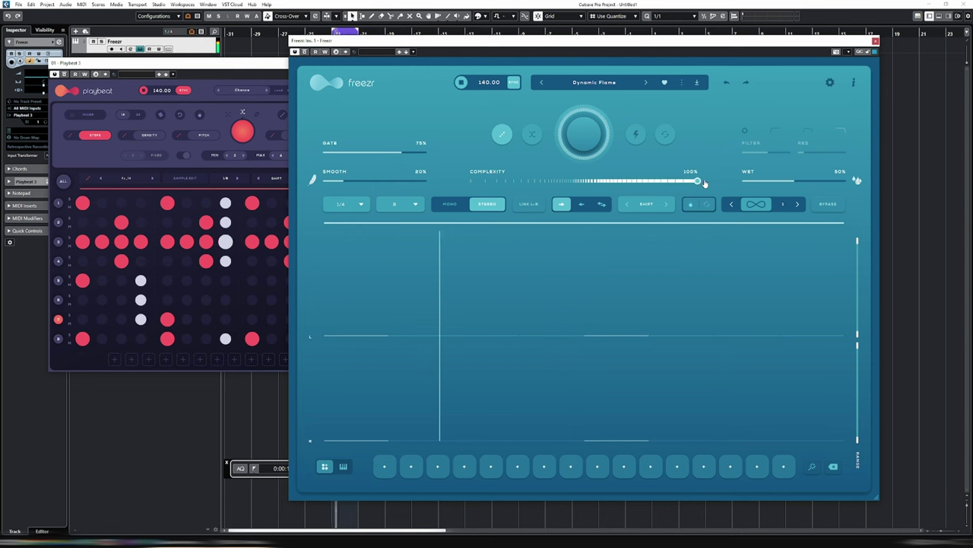
click(636, 136)
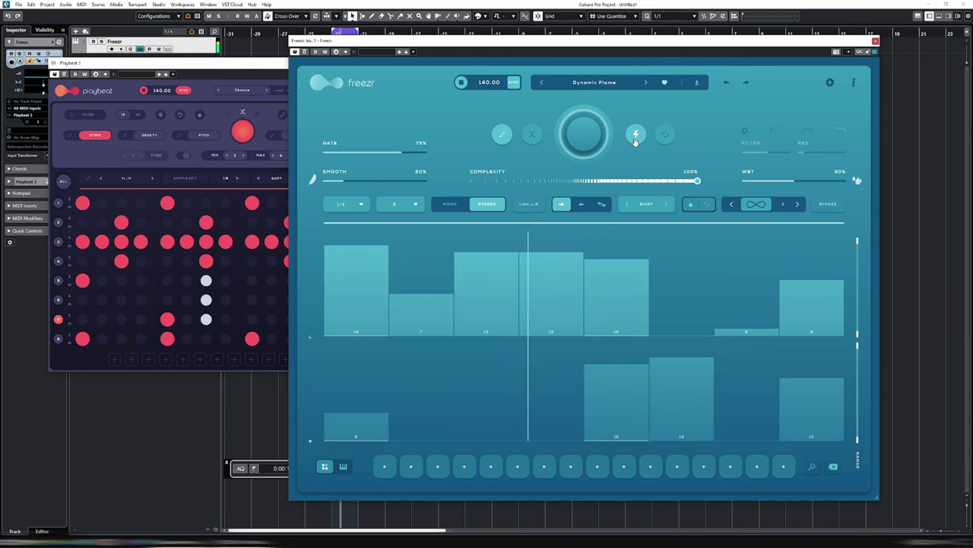
click(636, 138)
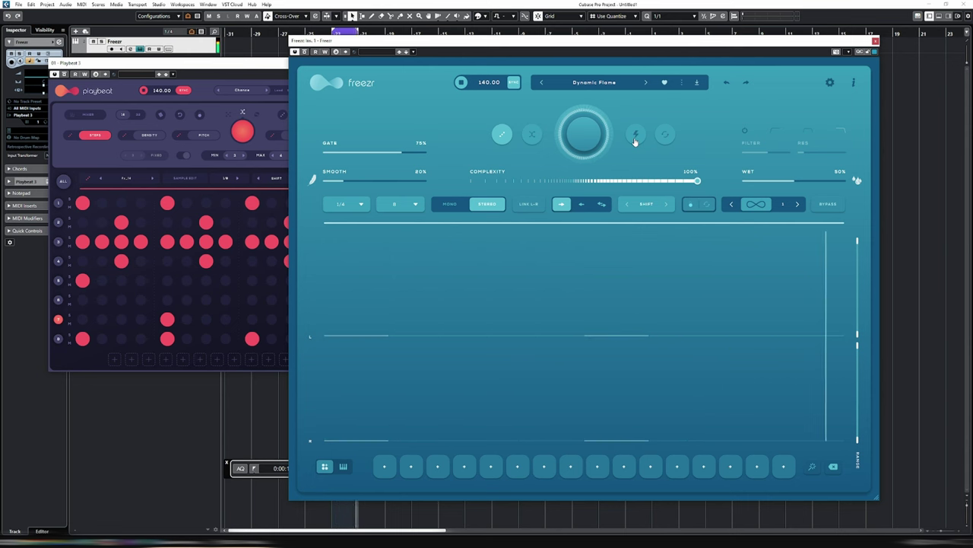
click(636, 139)
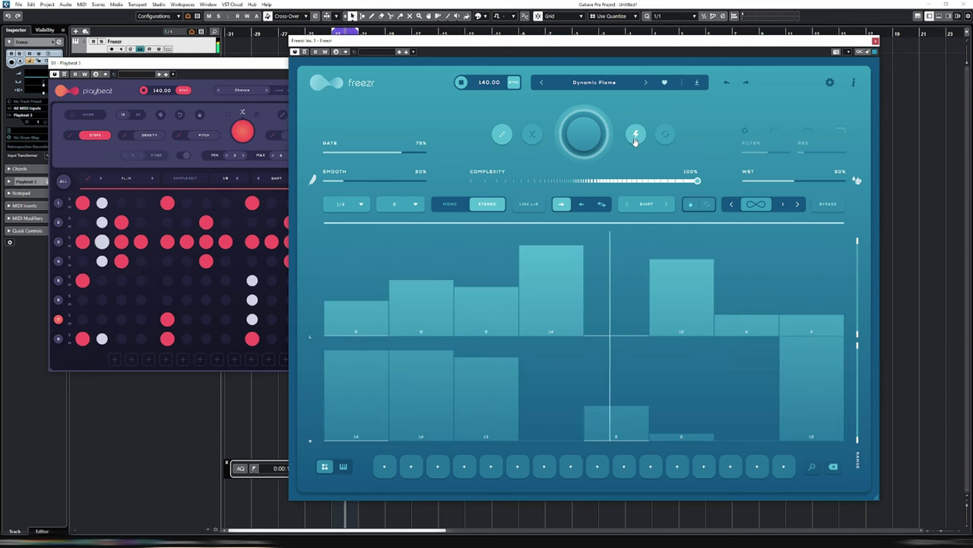
click(636, 137)
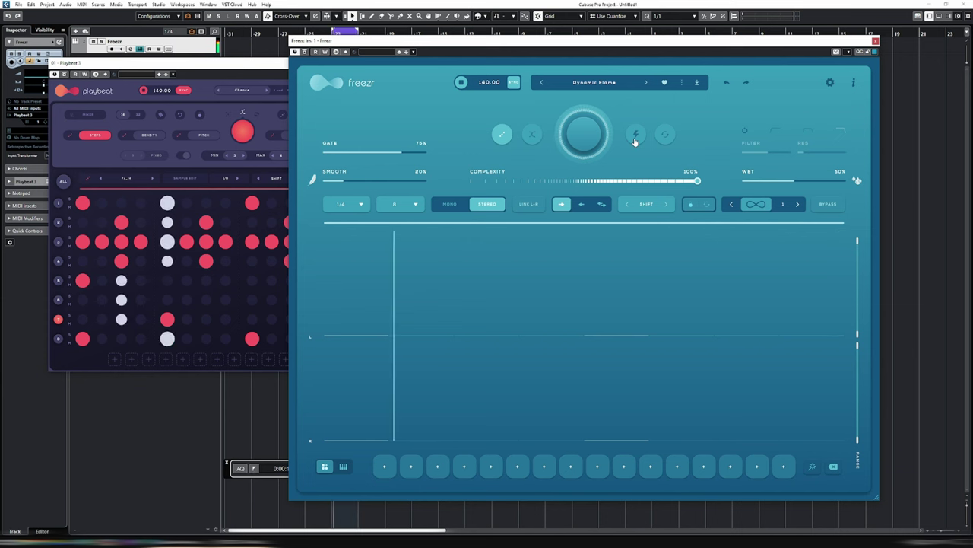
key(space)
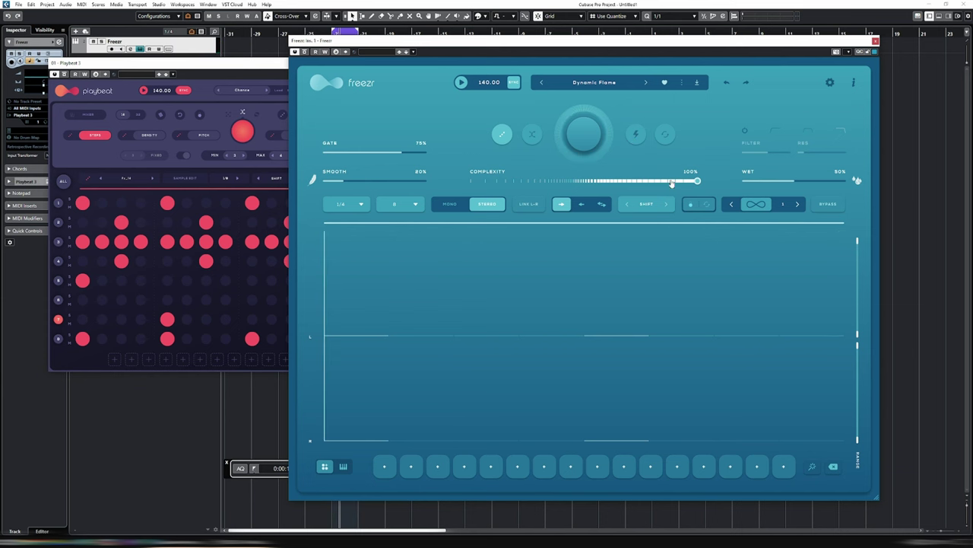
- Randomize the sequence, set its length to 16 steps, and randomize it again
click(594, 141)
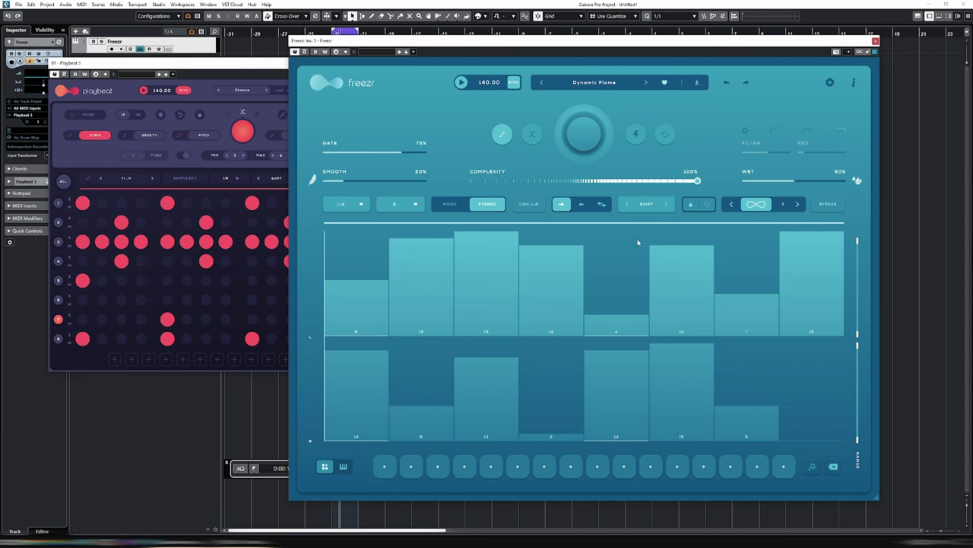
click(413, 207)
click(404, 282)
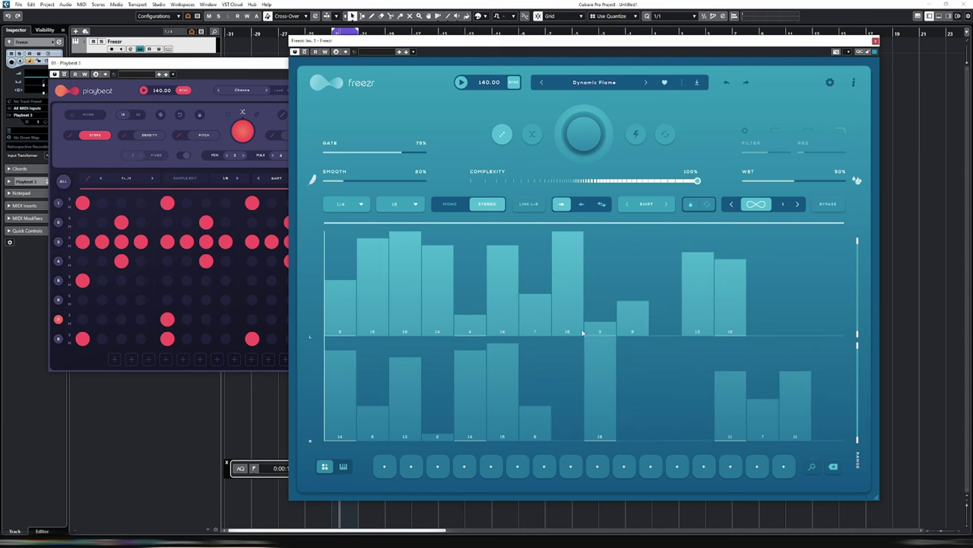
click(590, 137)
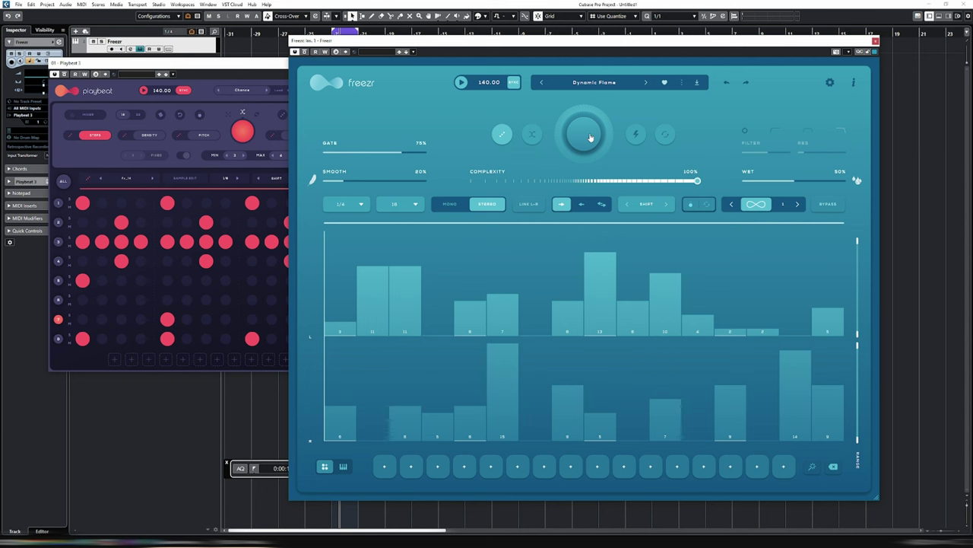
- Zero out steps 1, 5, 9 and 13 in both the left and right channels and lock them
drag(345, 318, 340, 342)
drag(346, 397, 340, 447)
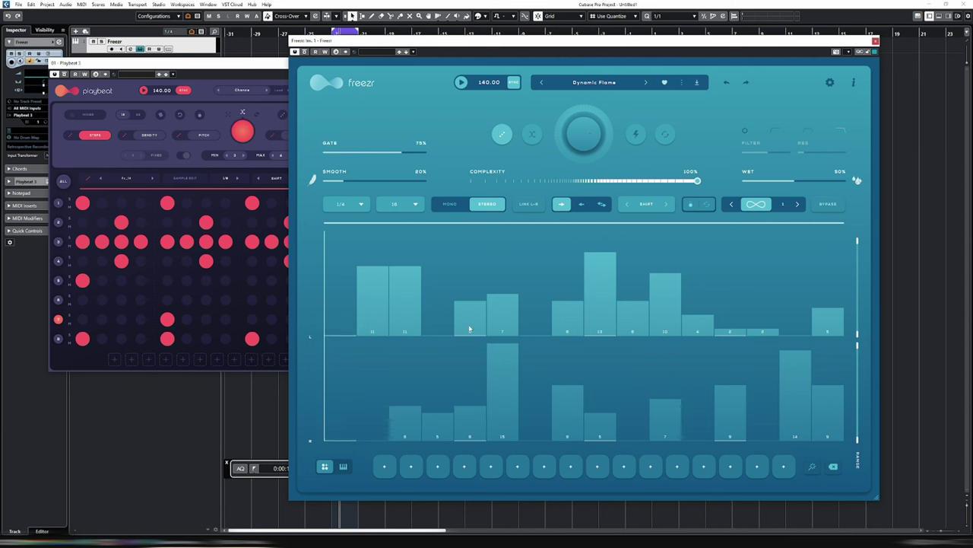
drag(469, 325, 466, 355)
drag(470, 411, 467, 448)
drag(601, 258, 601, 342)
drag(601, 417, 601, 449)
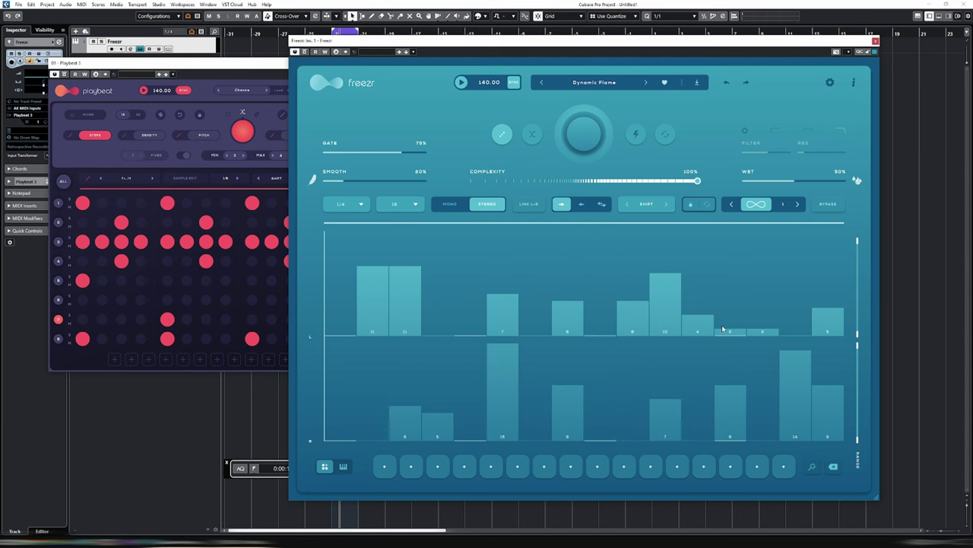
drag(727, 331, 728, 344)
drag(731, 386, 743, 445)
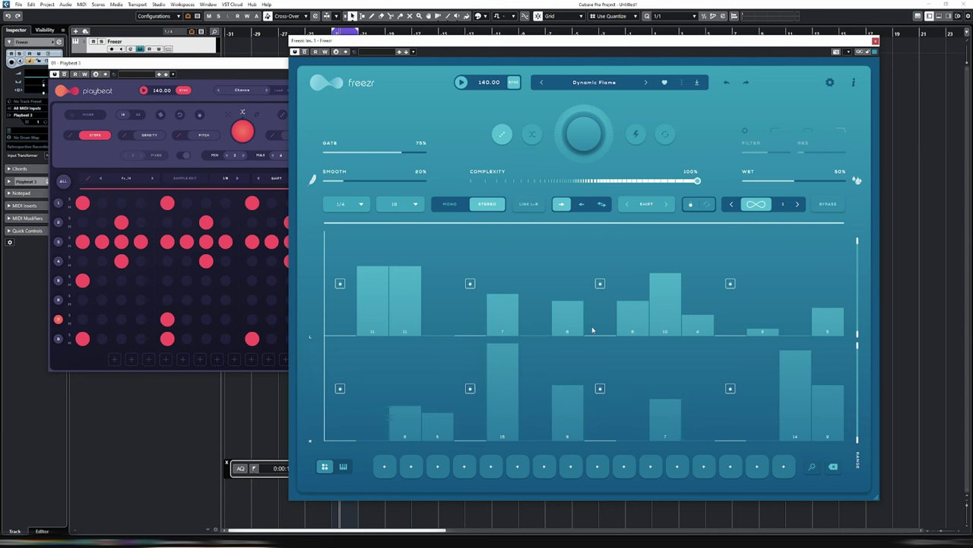
- Randomize the unlocked steps and audition the sequence with the locked steps in place
click(584, 142)
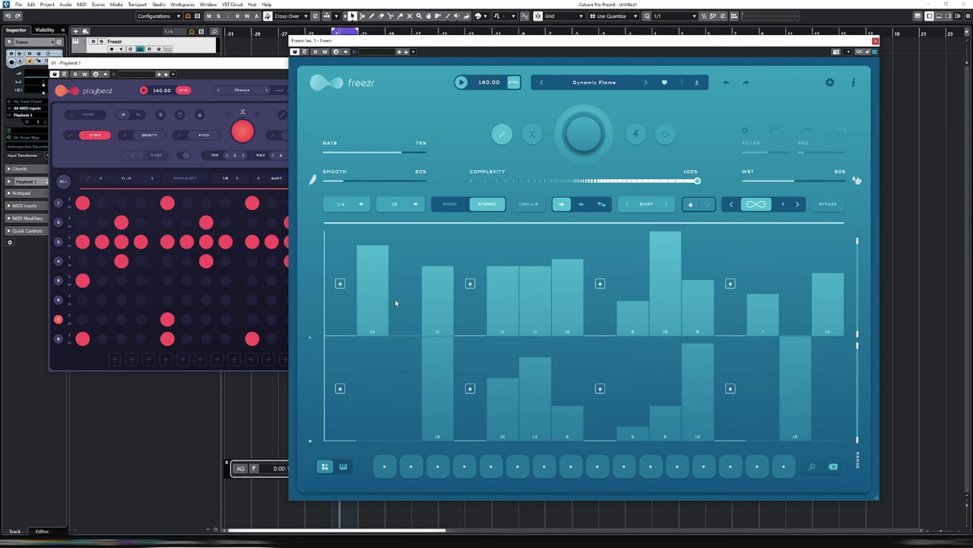
key(space)
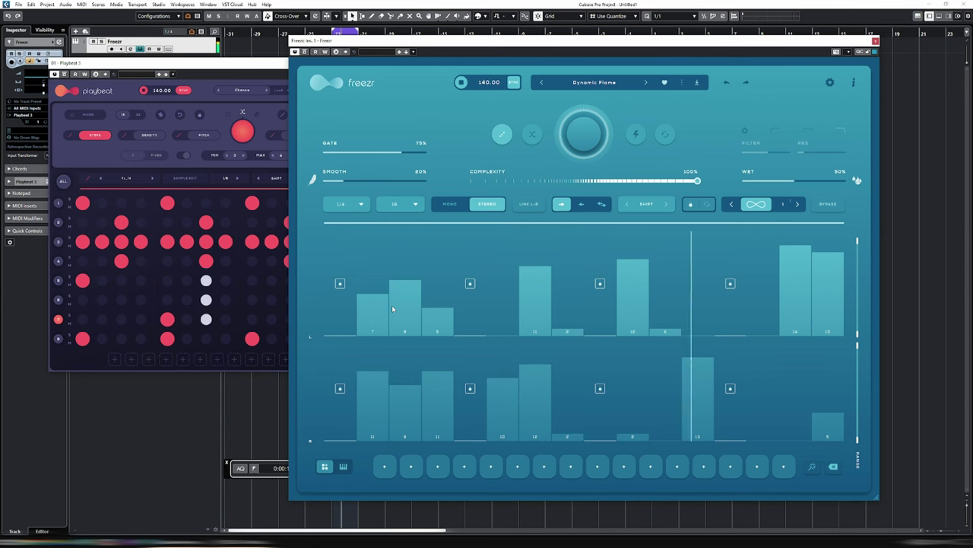
key(space)
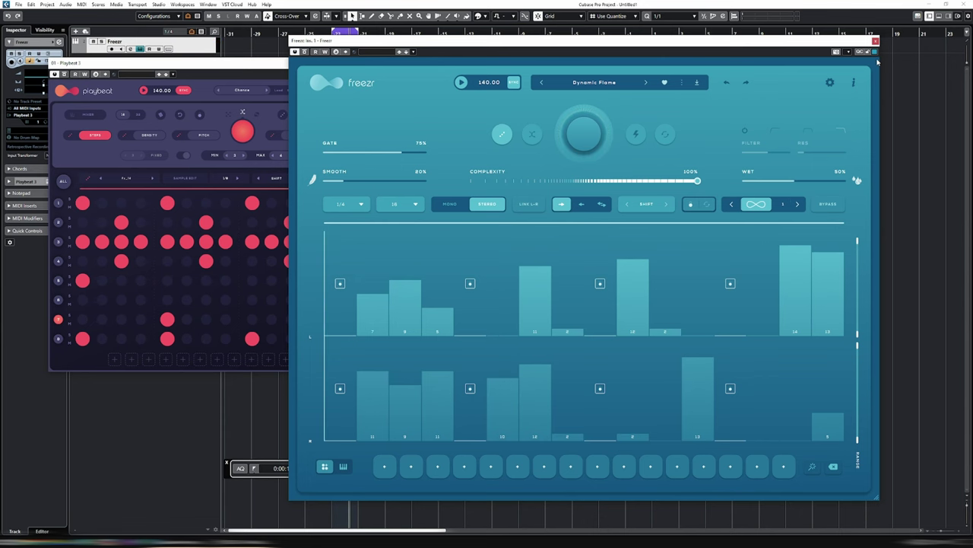
- Close the Freezr and Playbeat windows, duplicate the Freezr track, and rename the copy Hats
click(875, 42)
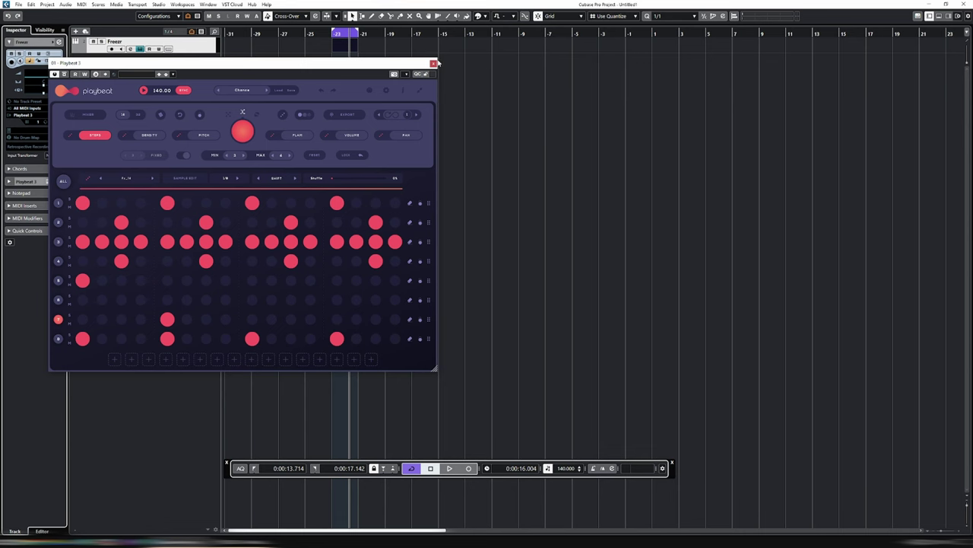
click(434, 63)
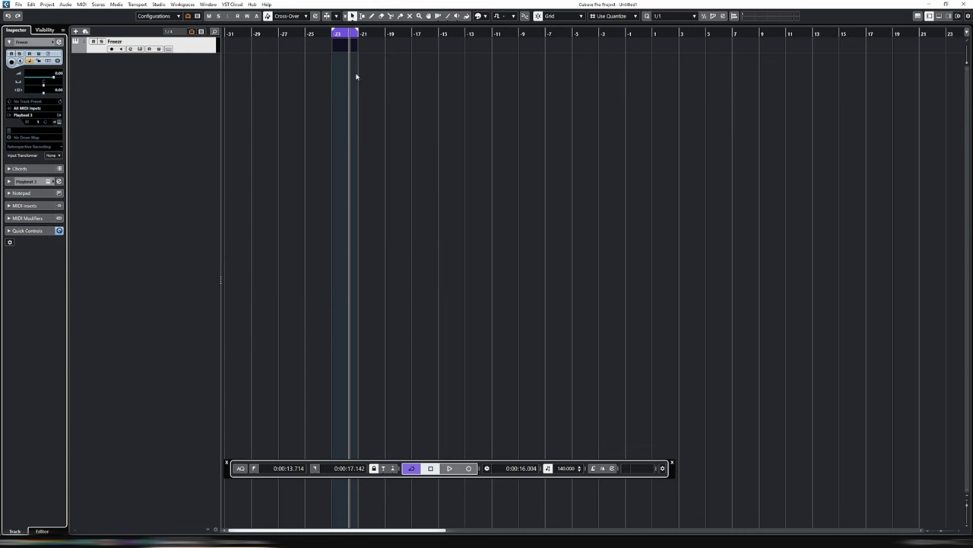
right_click(212, 62)
click(254, 76)
double_click(118, 57)
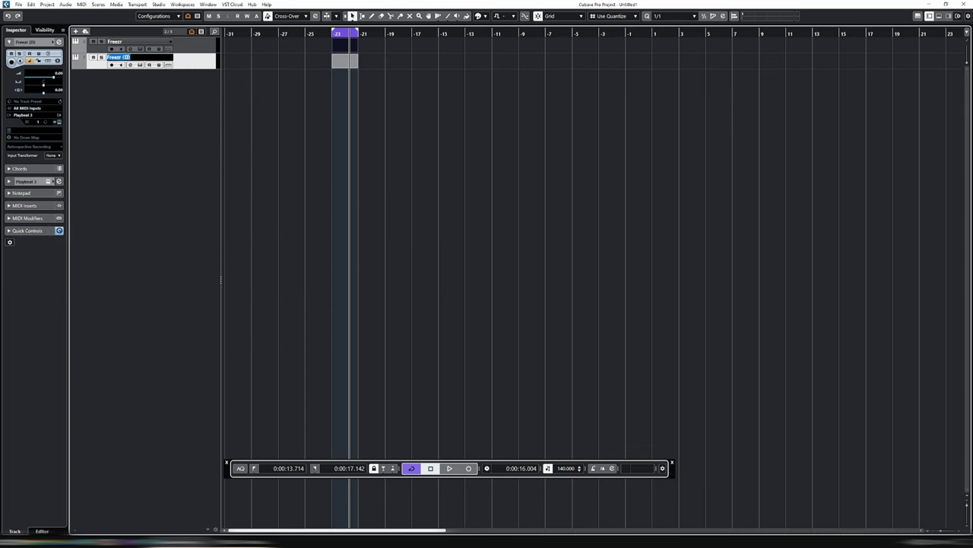
text(Hats)
key(Return)
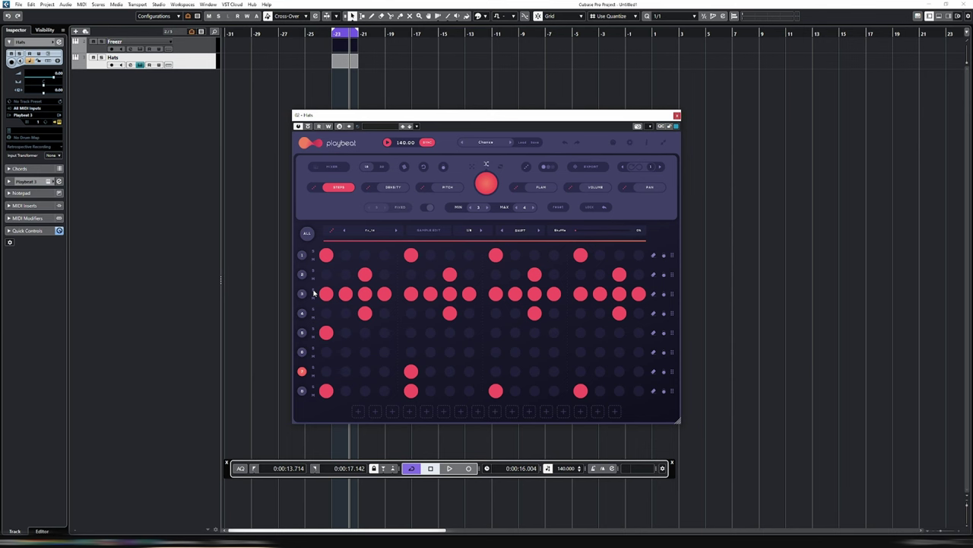
- Solo channel 3 in the Hats track's Playbeat, open the Freezr track's Playbeat, and close both plugin windows
click(205, 50)
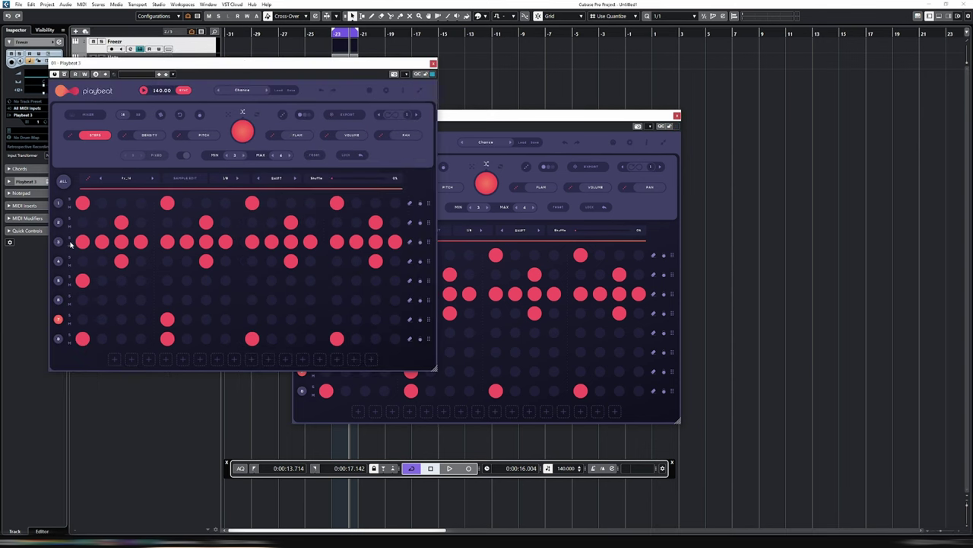
click(432, 63)
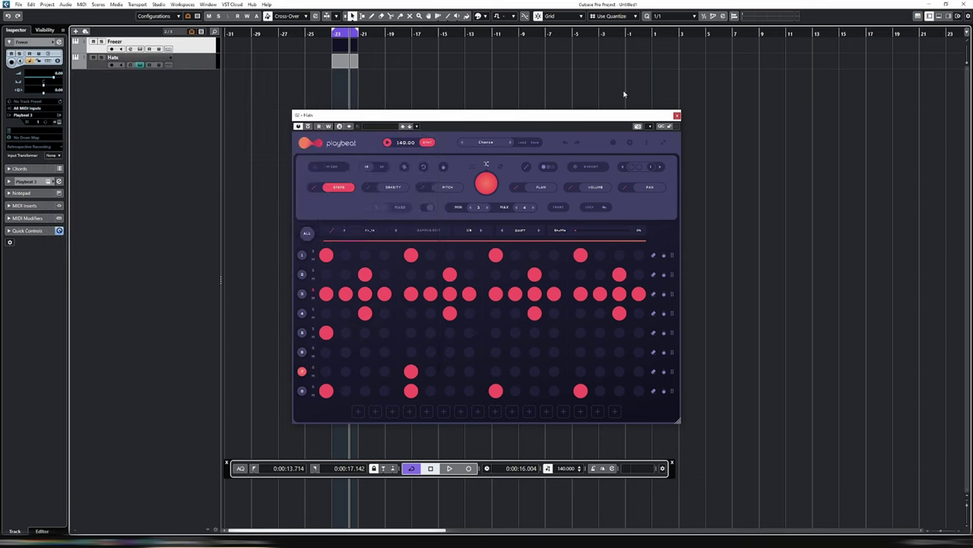
click(677, 116)
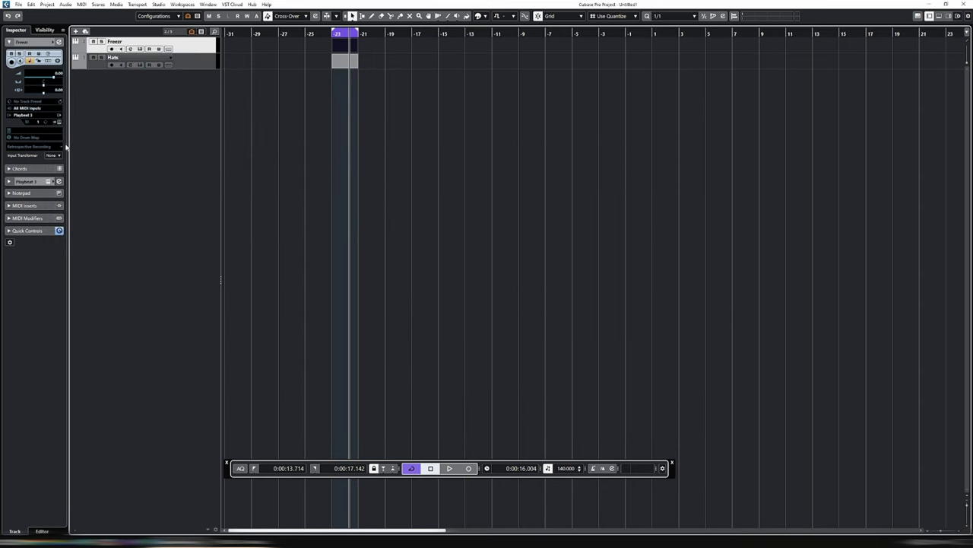
- Show the Hats track's audio inserts, start playback, and open its Freezr insert
click(11, 182)
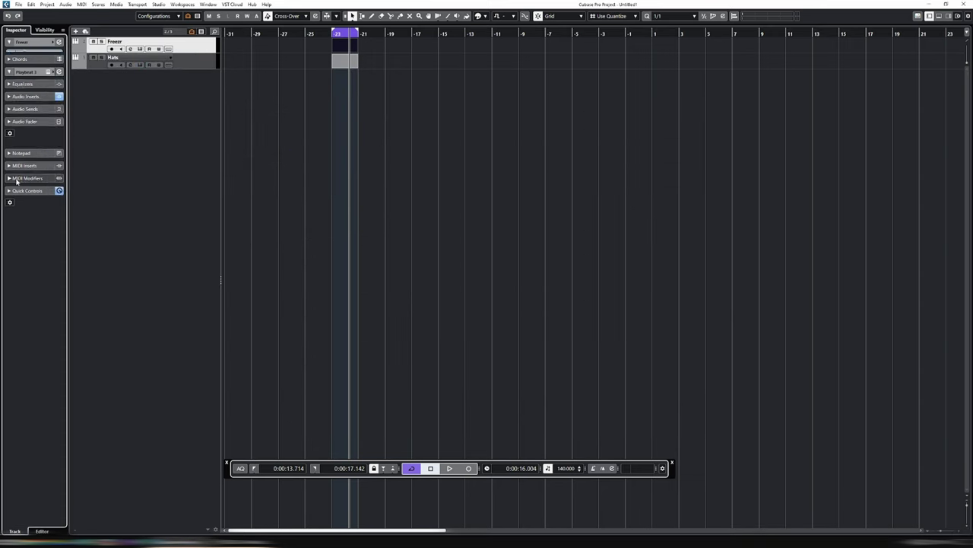
click(27, 91)
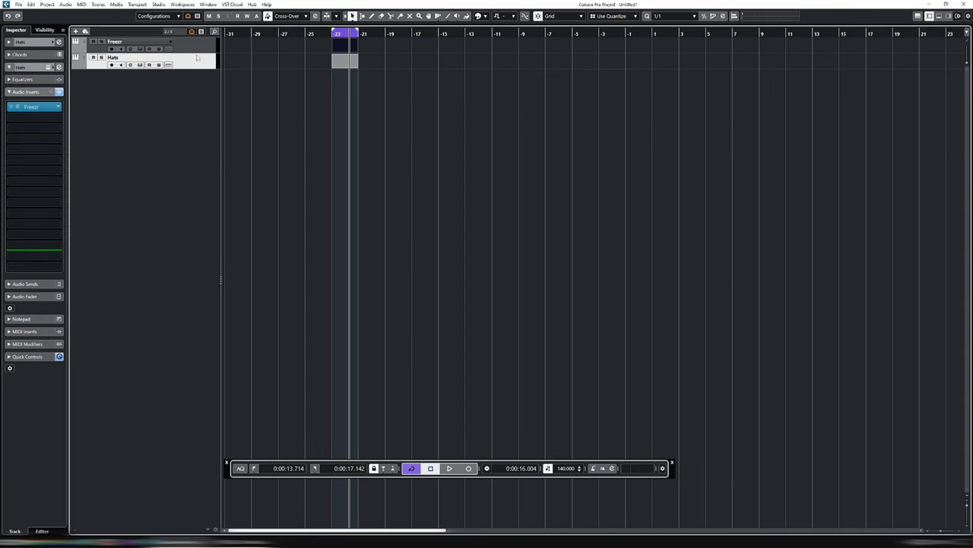
key(Down)
key(space)
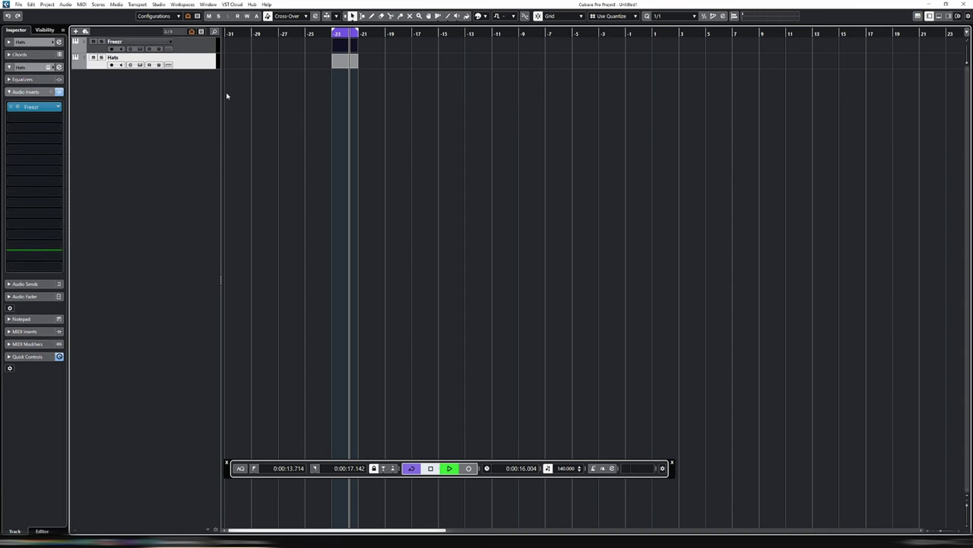
click(30, 106)
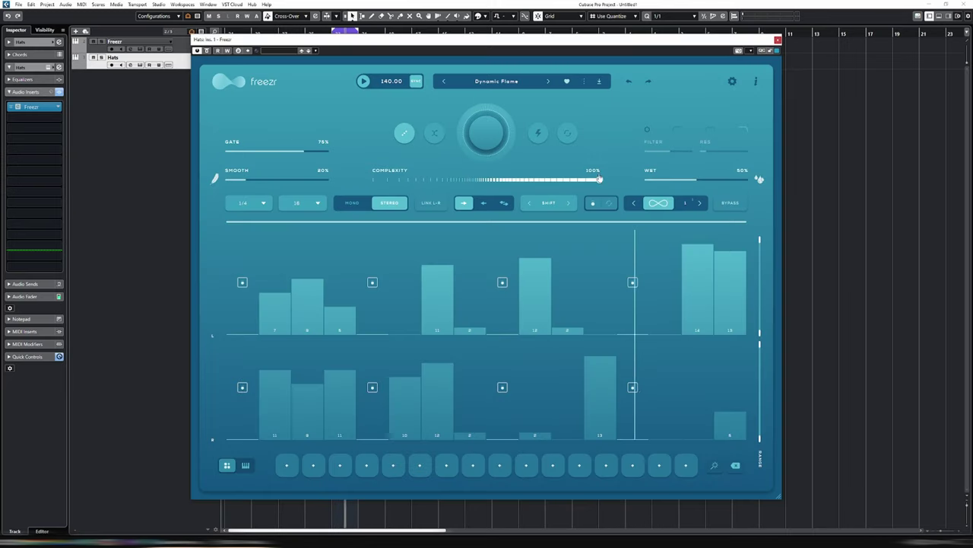
- Turn off the step locks in the Hats Freezr and audition it at 100% Wet with the Freezr track muted
click(590, 203)
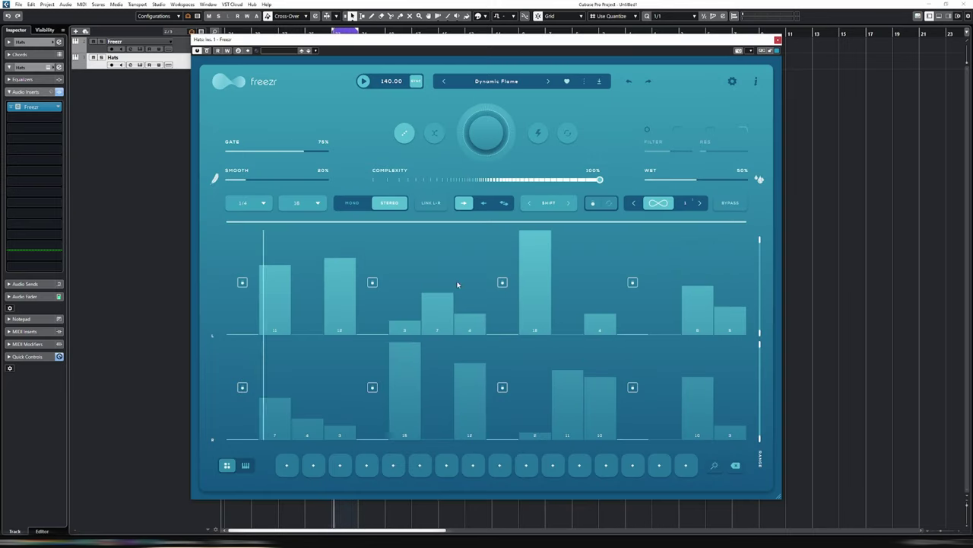
click(590, 205)
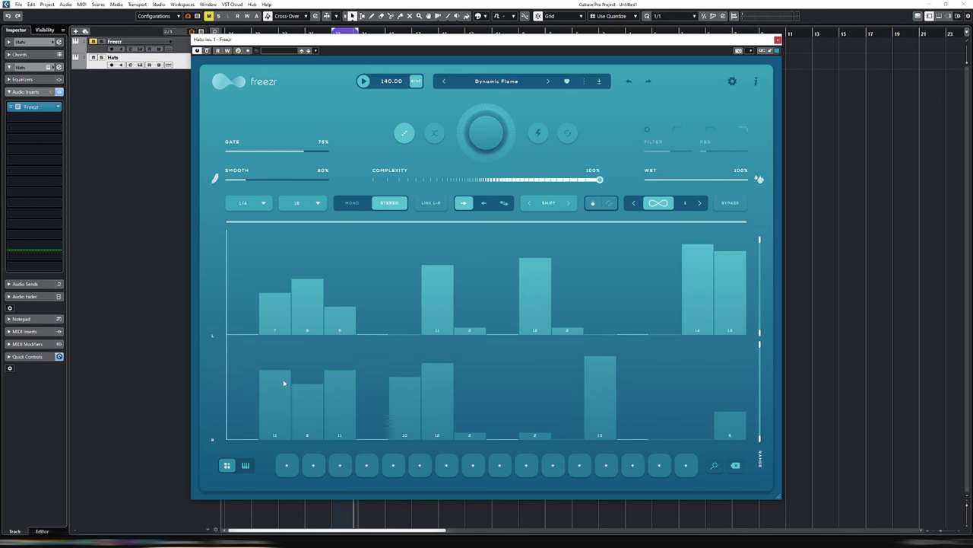
key(space)
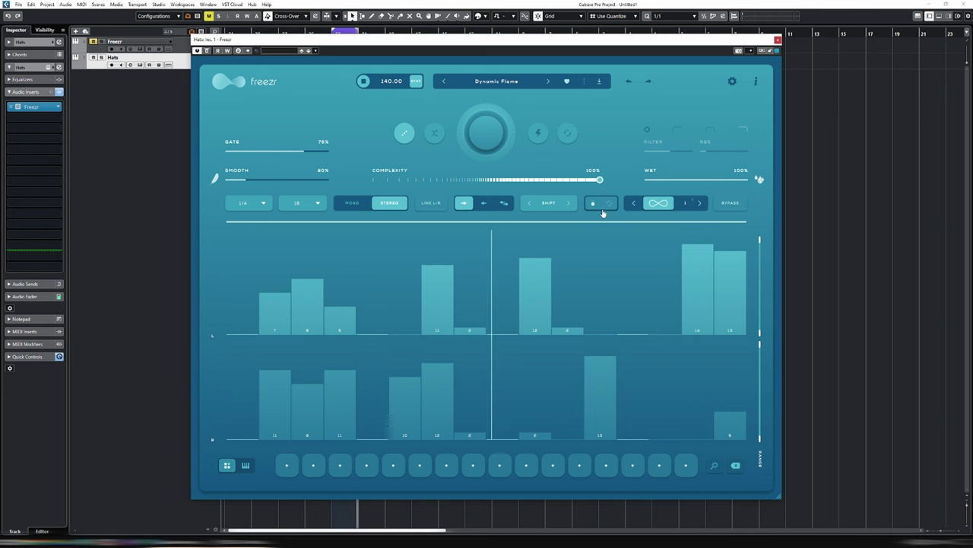
- Set the sequence length to 8 steps and use infinity mode to vary the pattern
click(302, 204)
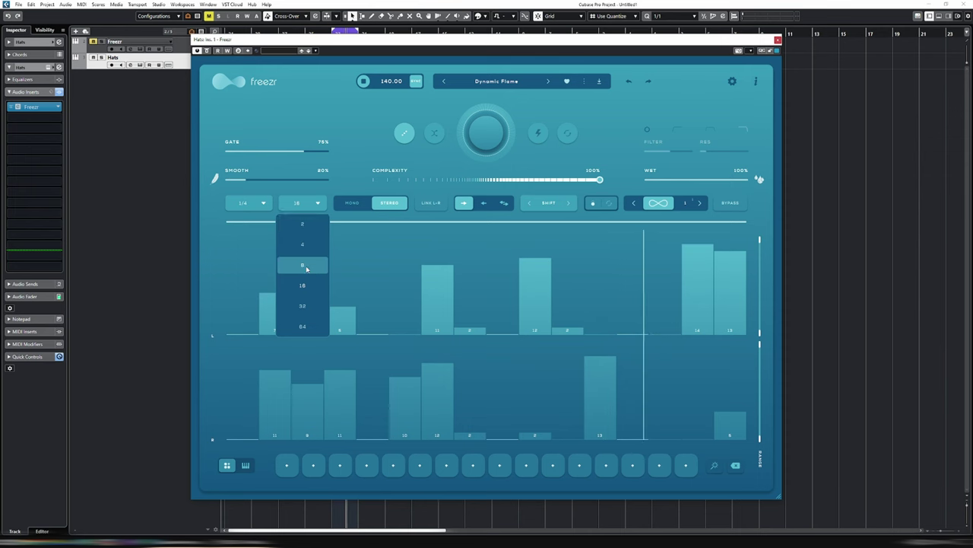
click(307, 264)
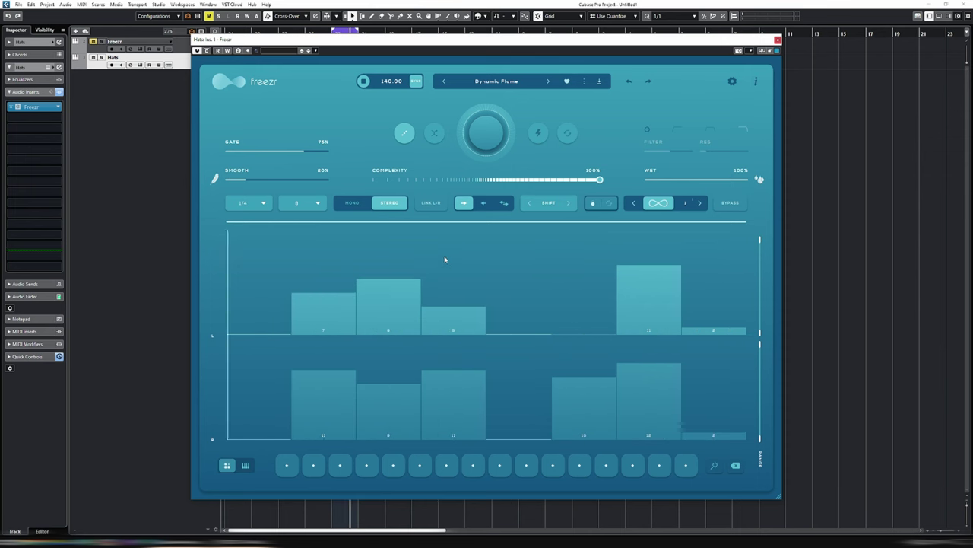
click(659, 203)
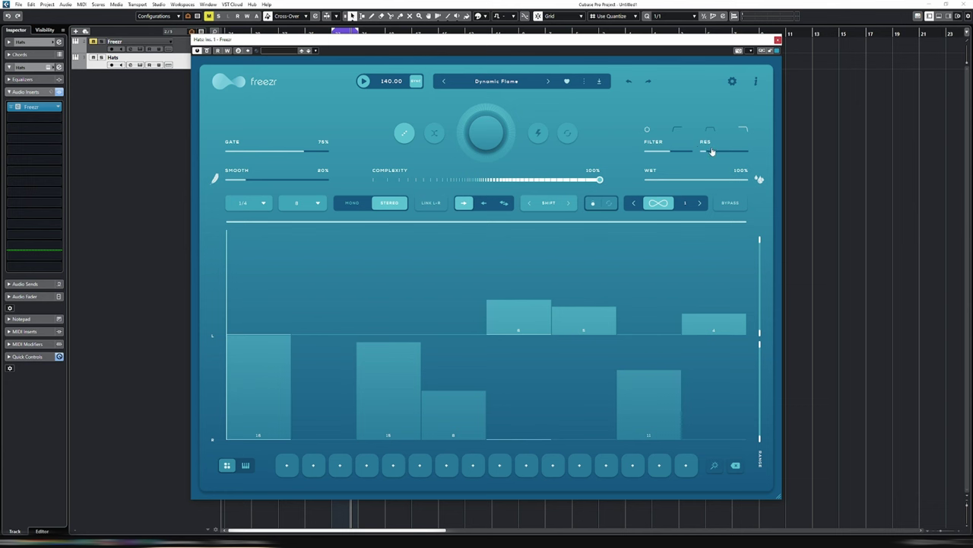
- Audition the hats with a band-pass filter, adjusting its cutoff and resonance and lowering Wet to 46%
key(space)
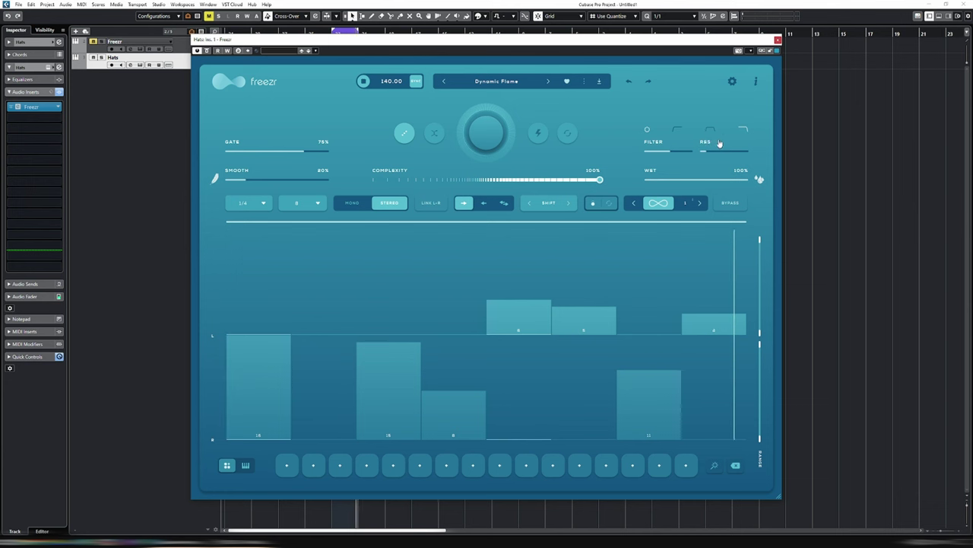
drag(703, 151, 673, 154)
drag(747, 180, 693, 181)
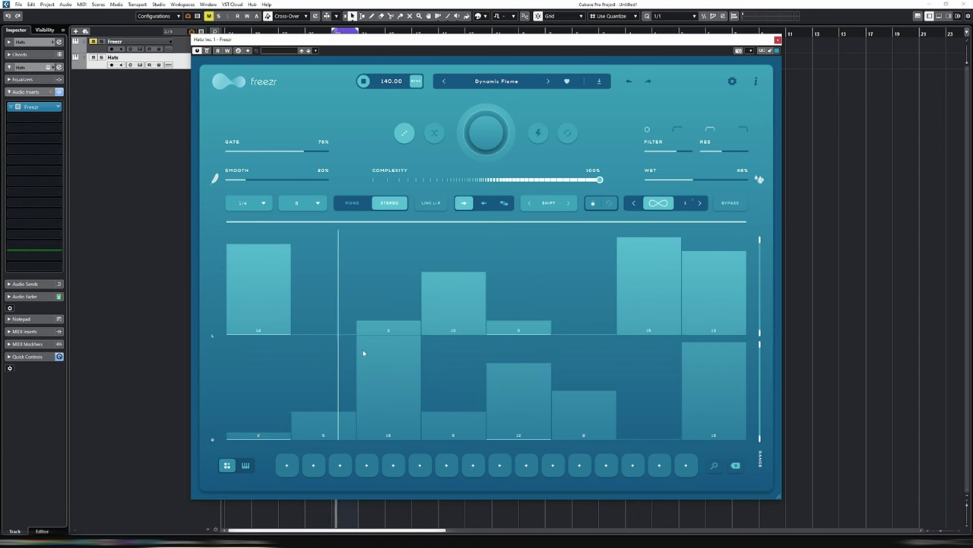
key(space)
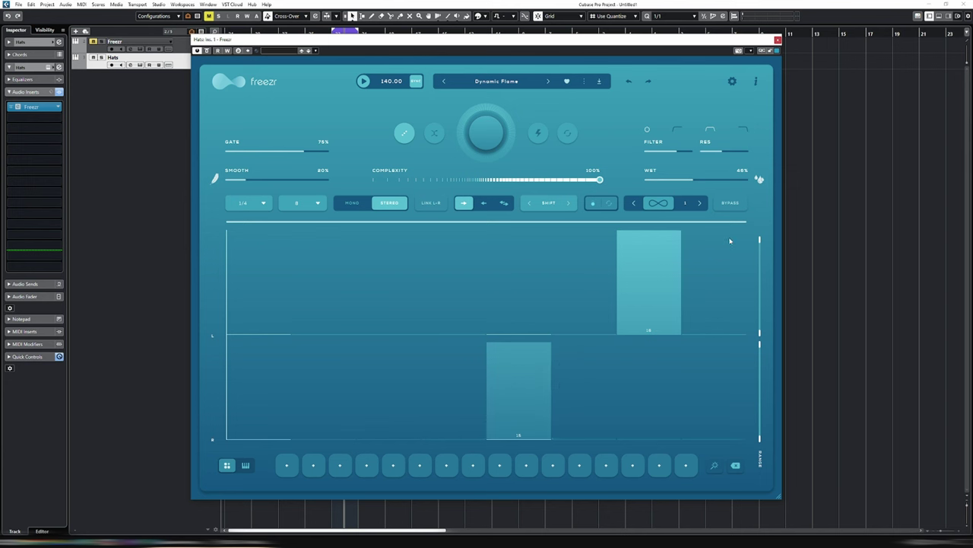
- Switch to the low-pass filter, tune its cutoff and resonance during playback, and set Wet to 57%
key(space)
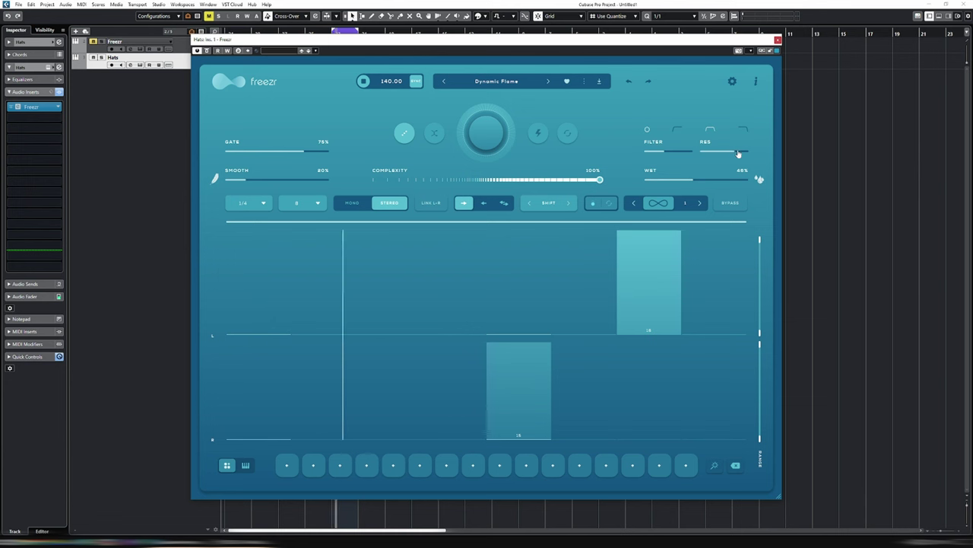
mouse_move(733, 159)
mouse_down()
mouse_move(665, 156)
mouse_move(718, 148)
mouse_up()
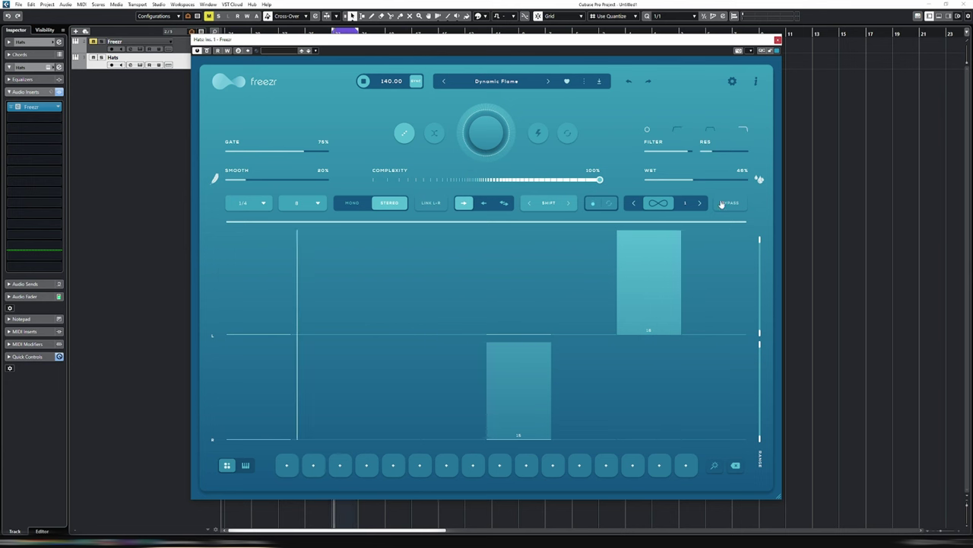
drag(691, 157, 757, 181)
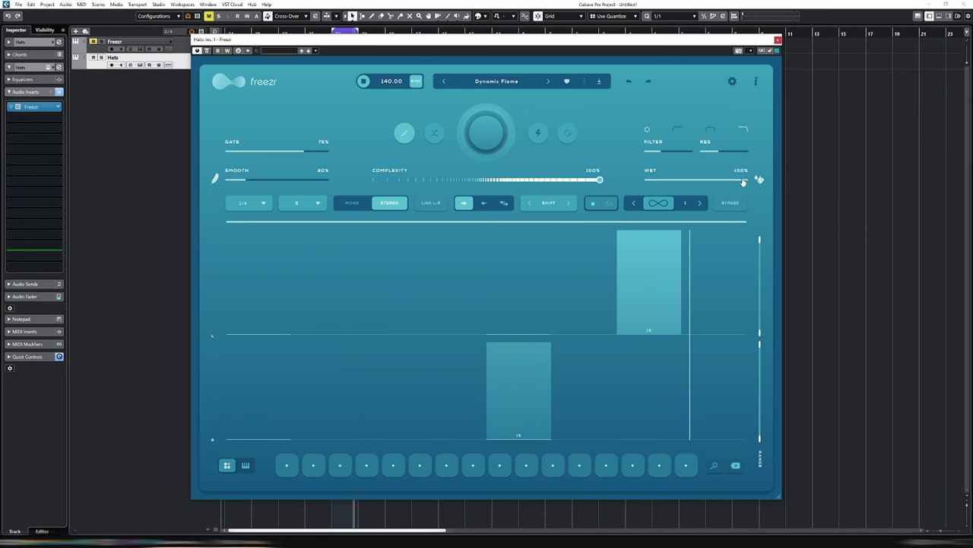
drag(743, 182, 683, 185)
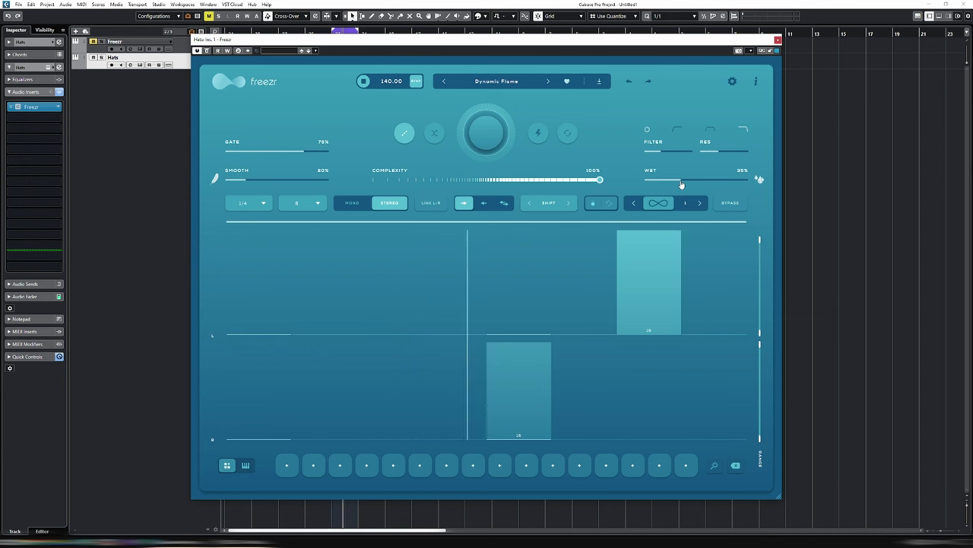
drag(679, 181, 680, 153)
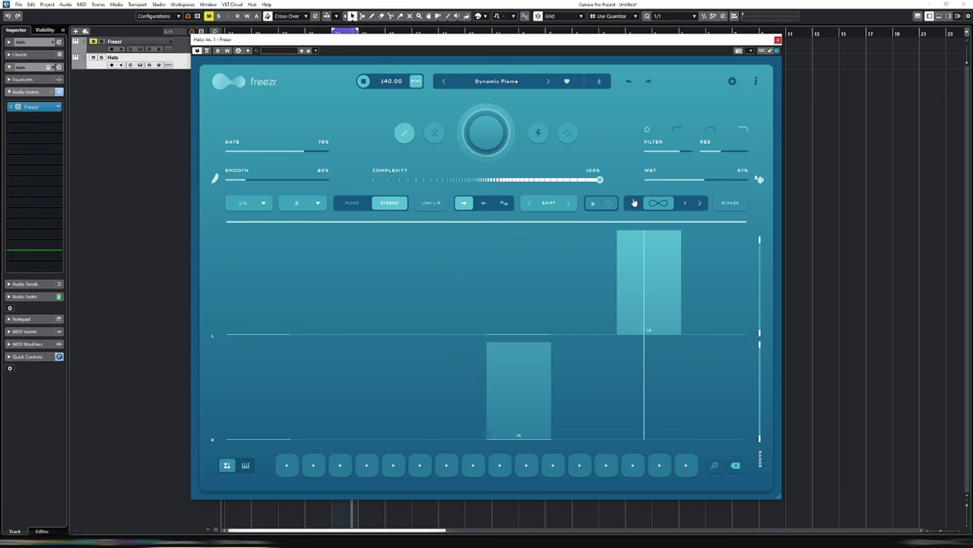
- Run infinity mode to vary the hats pattern while setting the sequence direction to Ping-Pong
click(662, 206)
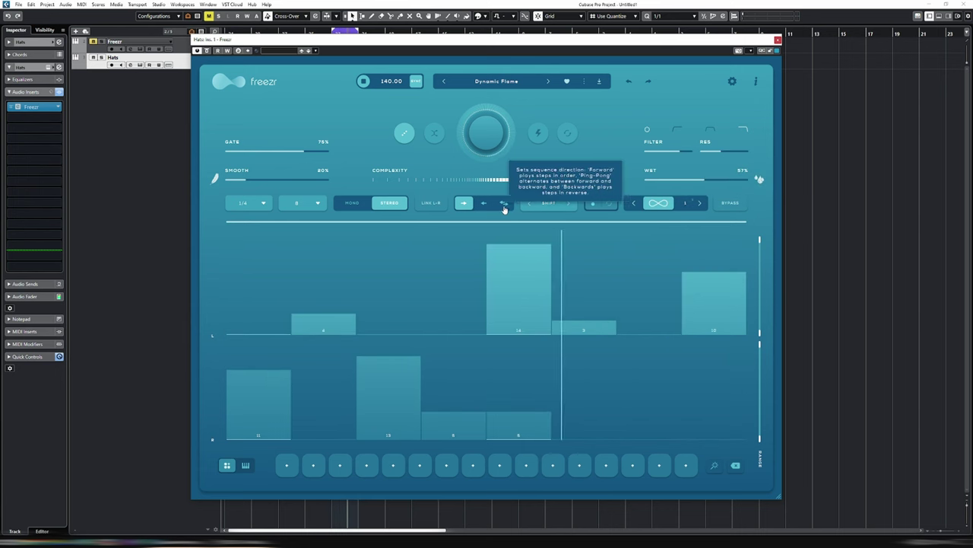
click(505, 205)
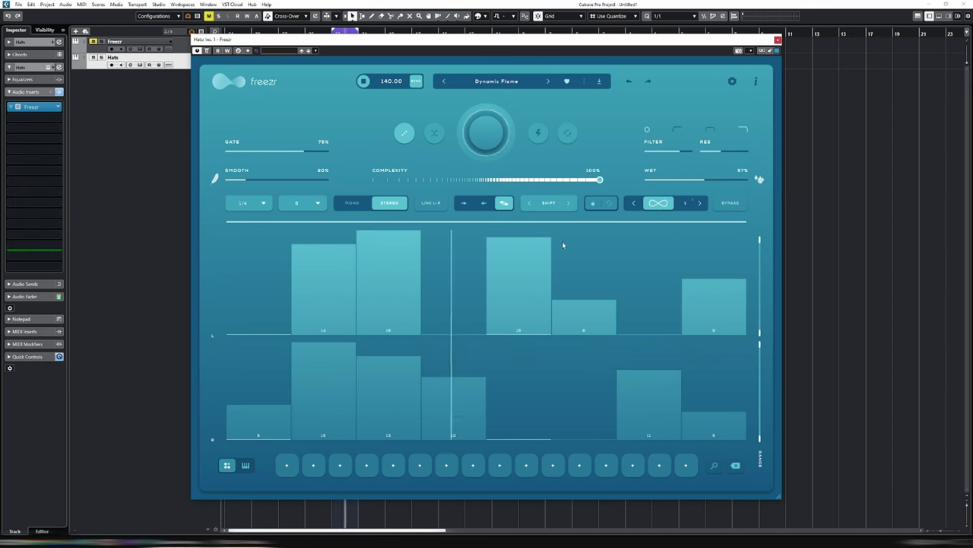
click(659, 204)
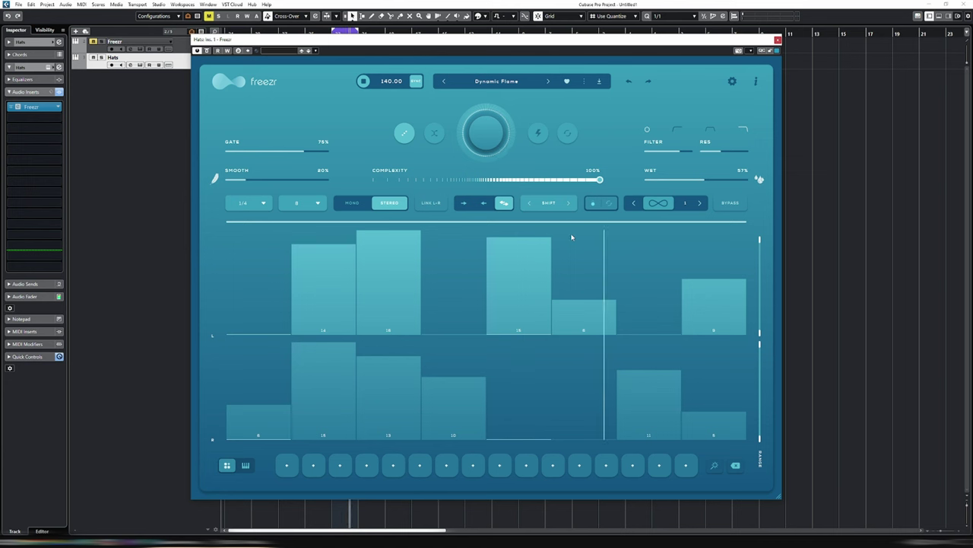
- Lower the sequence's Complexity to 58% and bring the muted Freezr track back into playback
drag(536, 184, 515, 181)
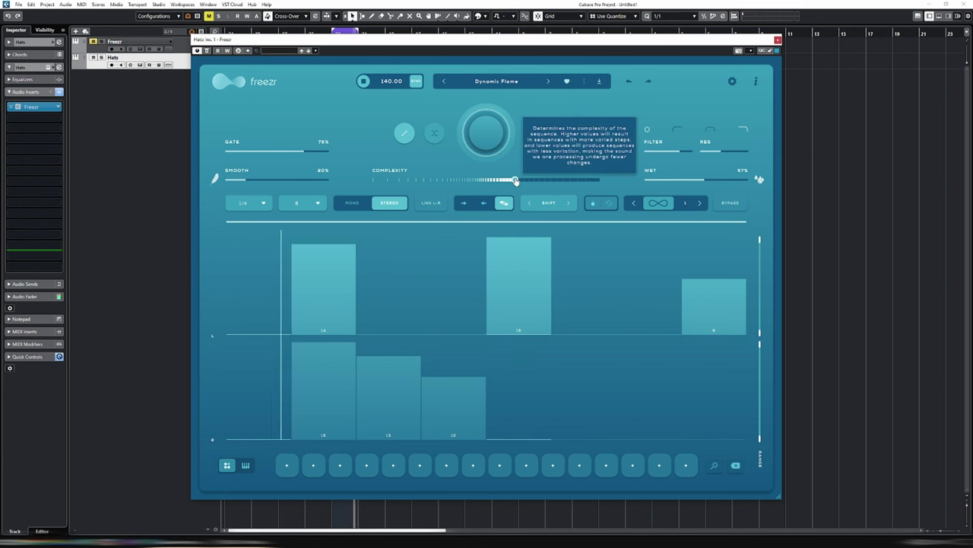
drag(515, 181, 502, 181)
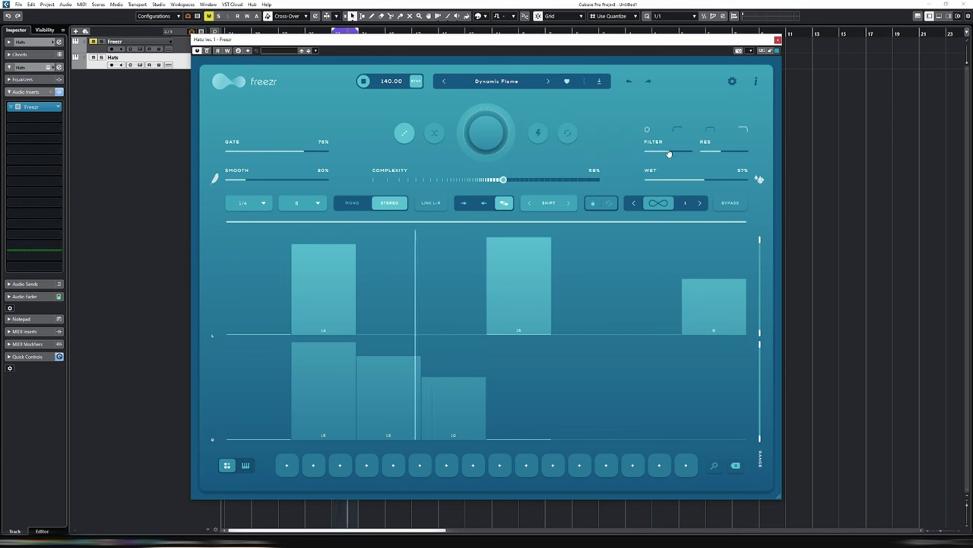
click(658, 203)
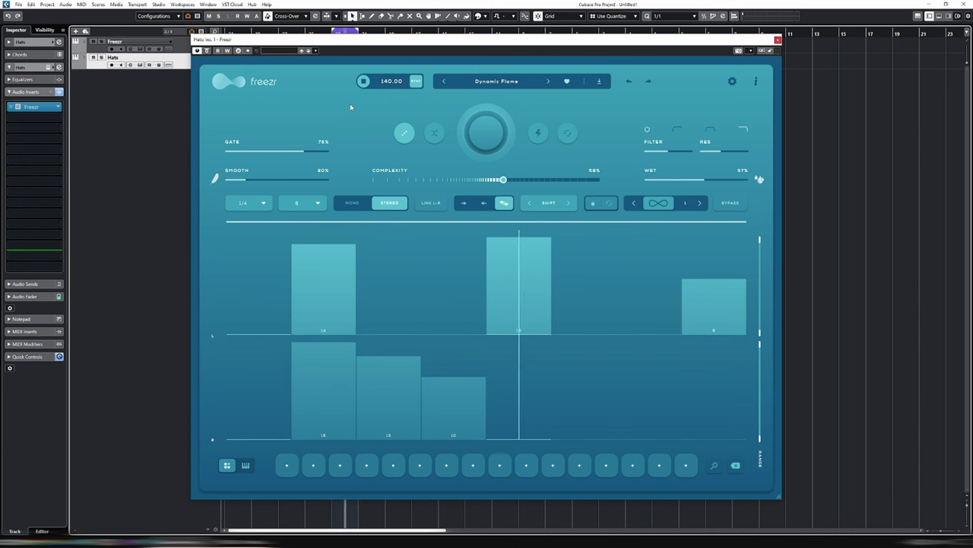
- Fine-tune the Hats Freezr to 62% Complexity and 46% Wet with a higher filter cutoff, and stop playback
drag(502, 180, 514, 180)
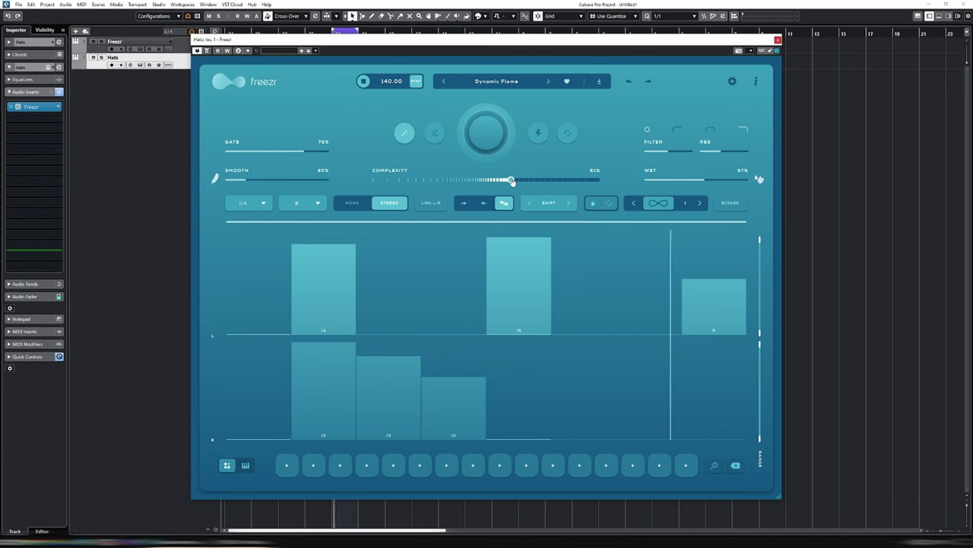
drag(654, 156, 675, 154)
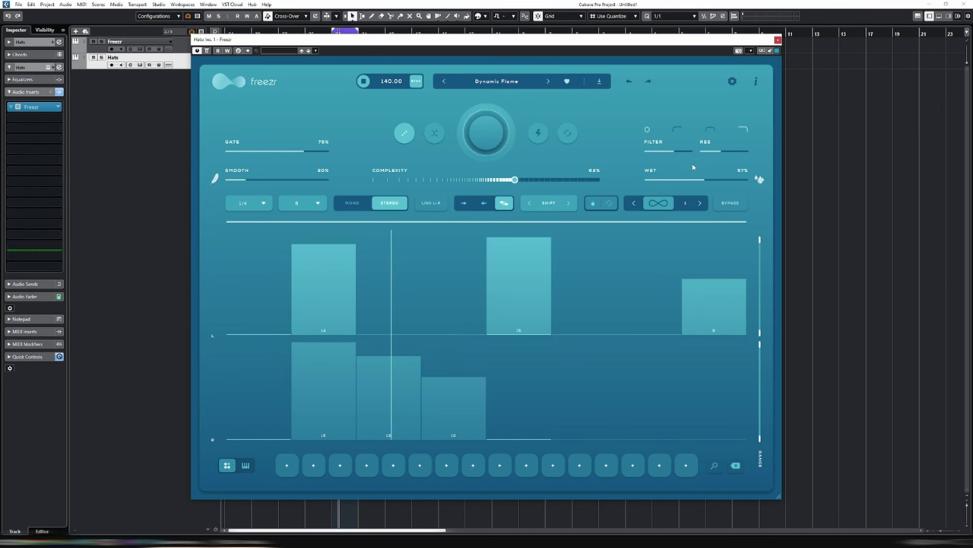
drag(694, 184, 692, 183)
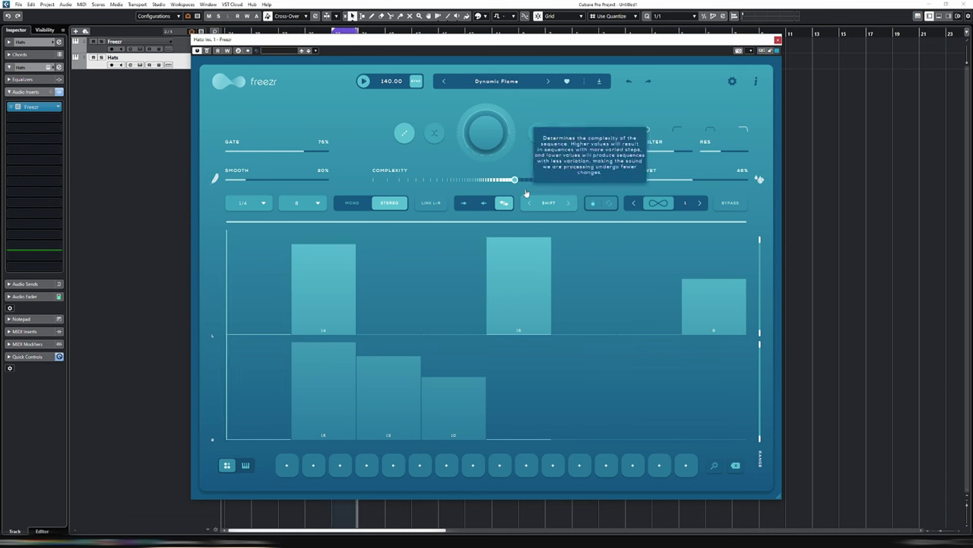
key(space)
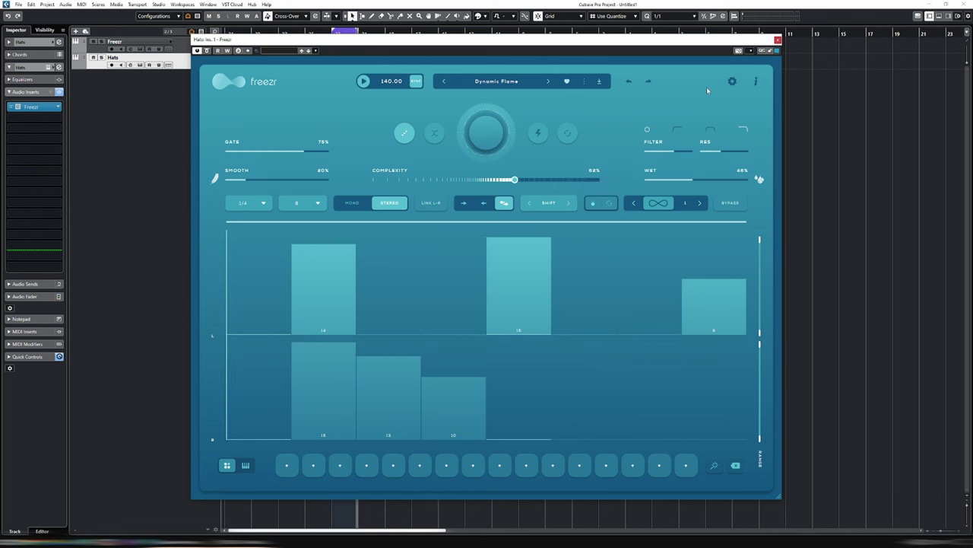